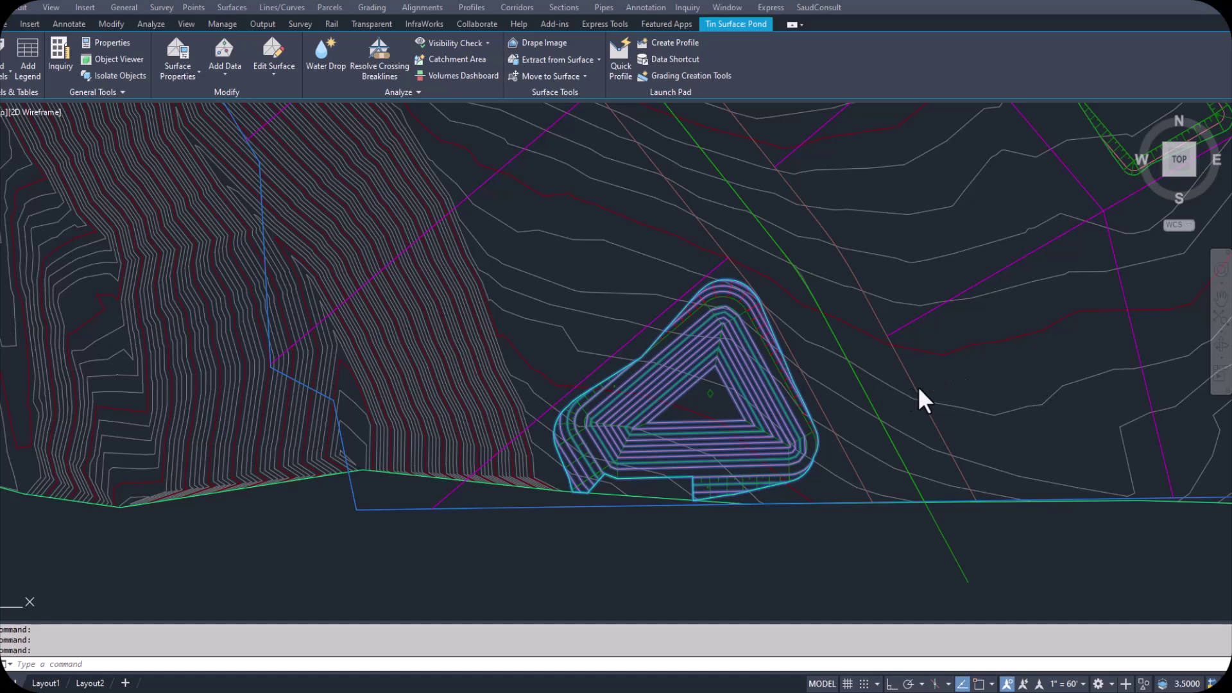
# Create a TIN surface named "NWL for Pond" for adding the feature line around the pond's inner slopes as a breakline.
pyautogui.press('Escape')
pyautogui.scroll(4, 683, 339)
pyautogui.scroll(2, 683, 338)
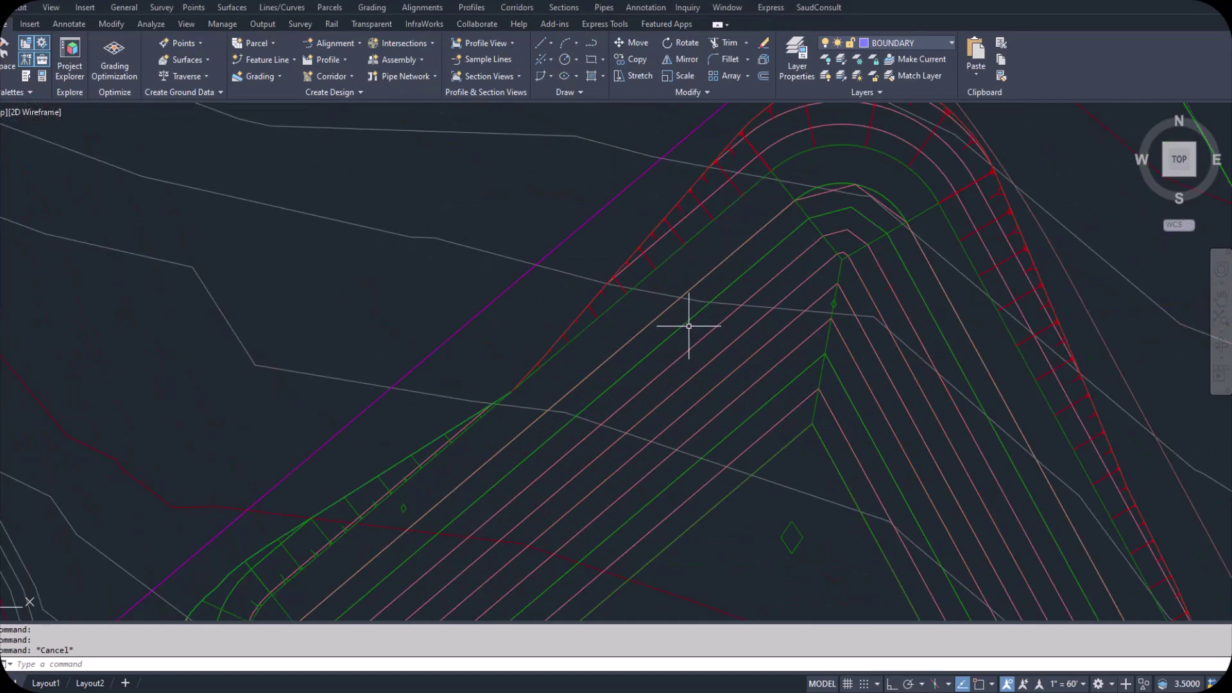
pyautogui.click(809, 189)
pyautogui.scroll(-3, 834, 183)
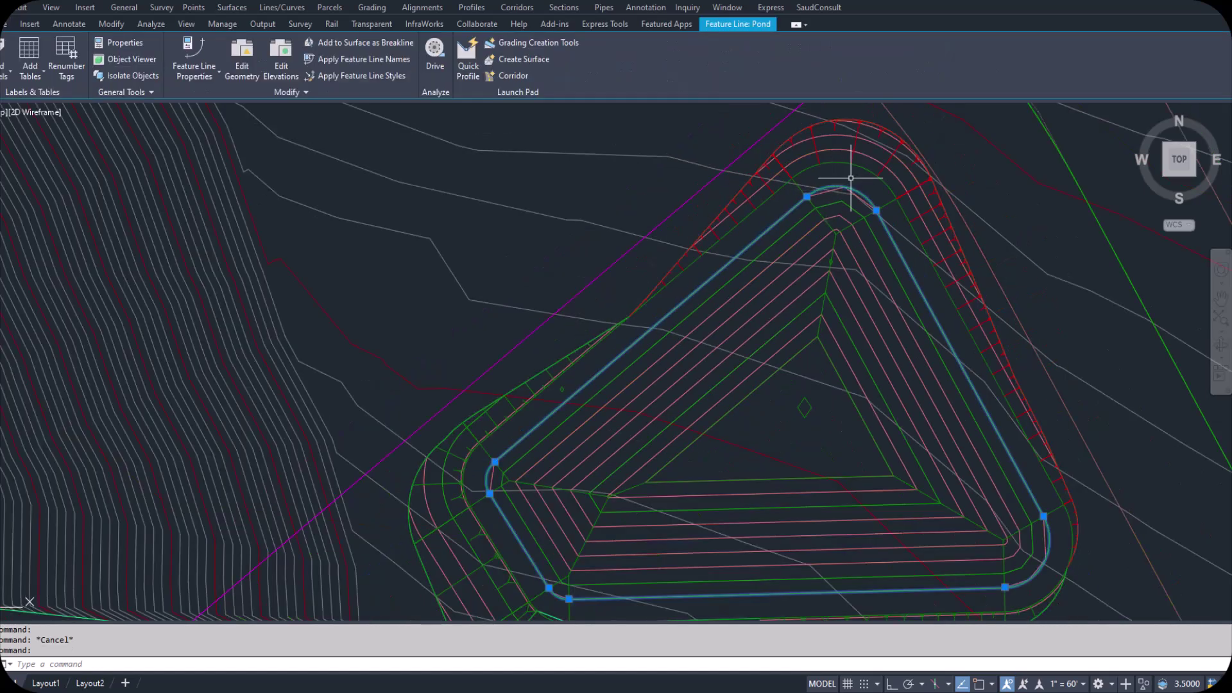
pyautogui.scroll(3, 848, 172)
pyautogui.scroll(-2, 851, 173)
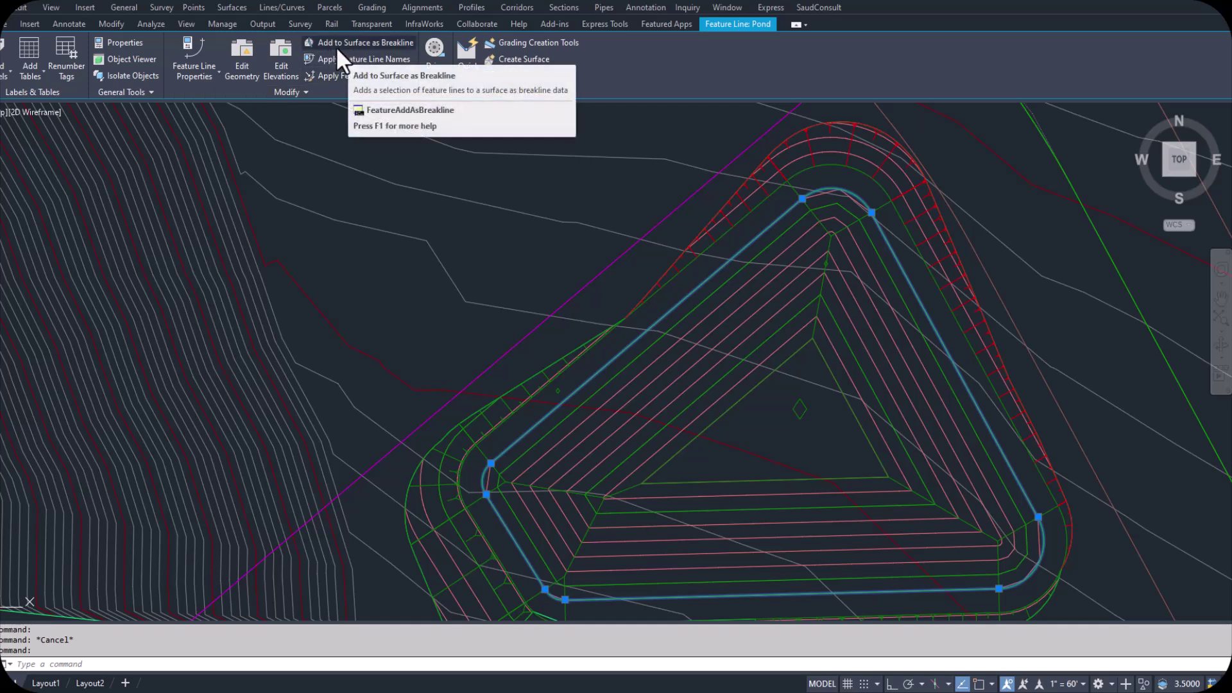
pyautogui.click(360, 41)
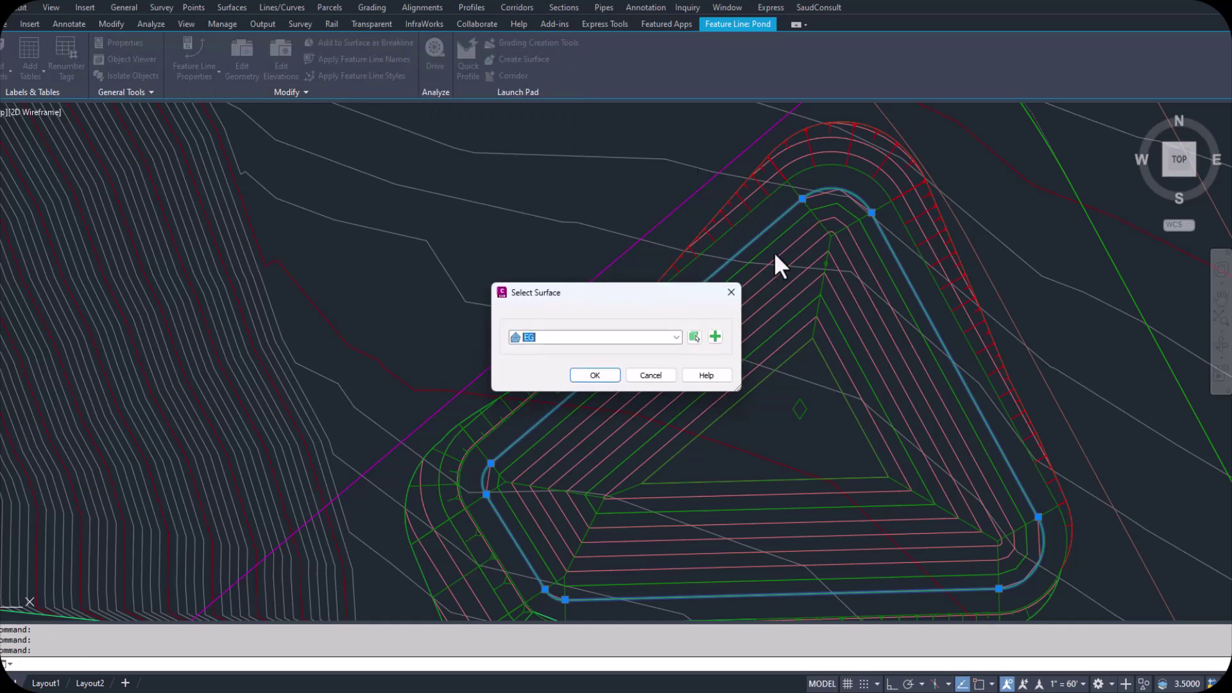
pyautogui.click(715, 336)
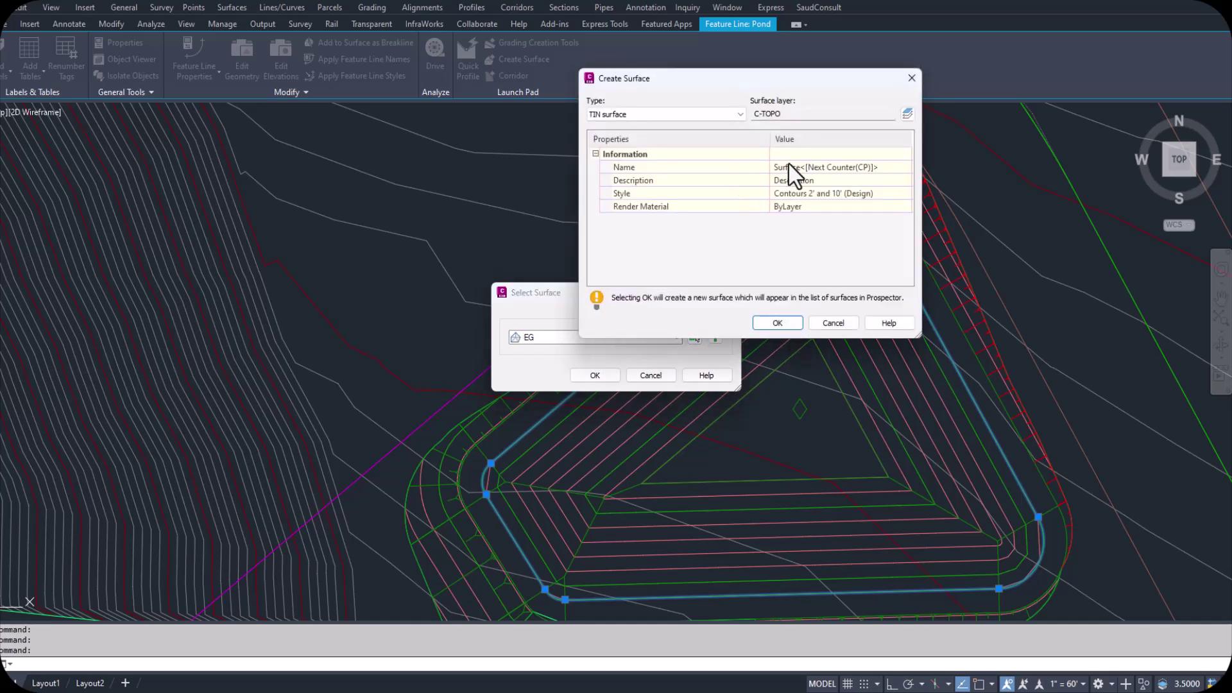
pyautogui.click(882, 168)
pyautogui.write('NWL for Pond')
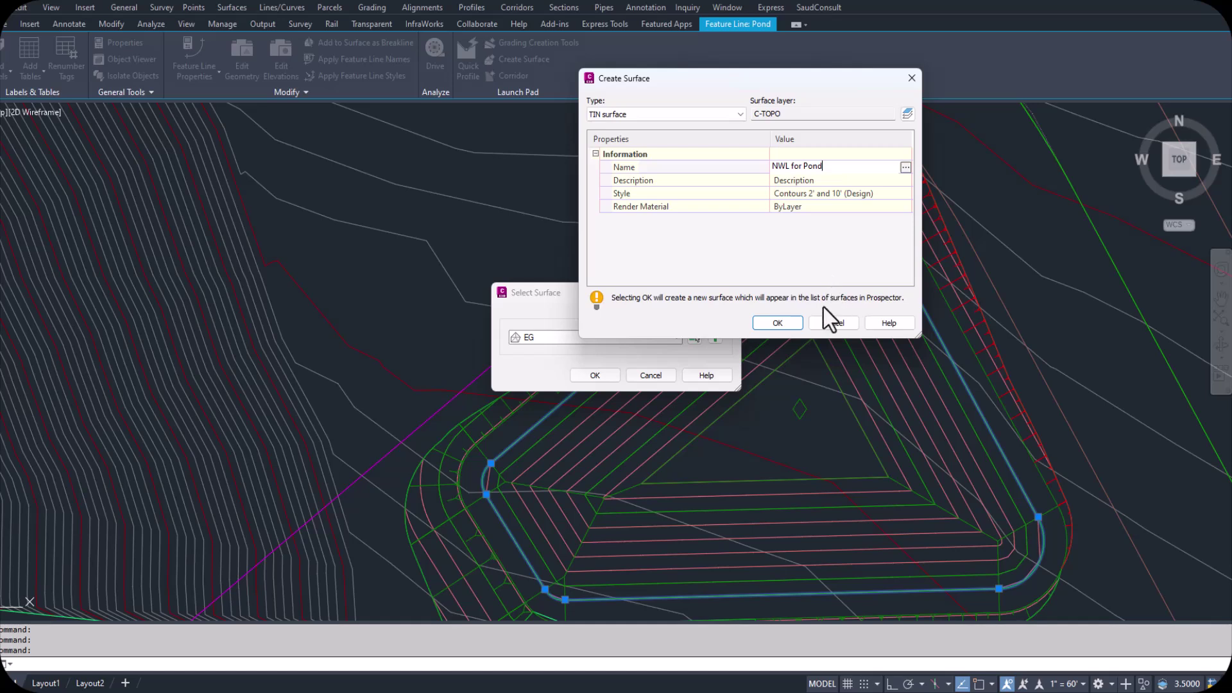
pyautogui.click(778, 323)
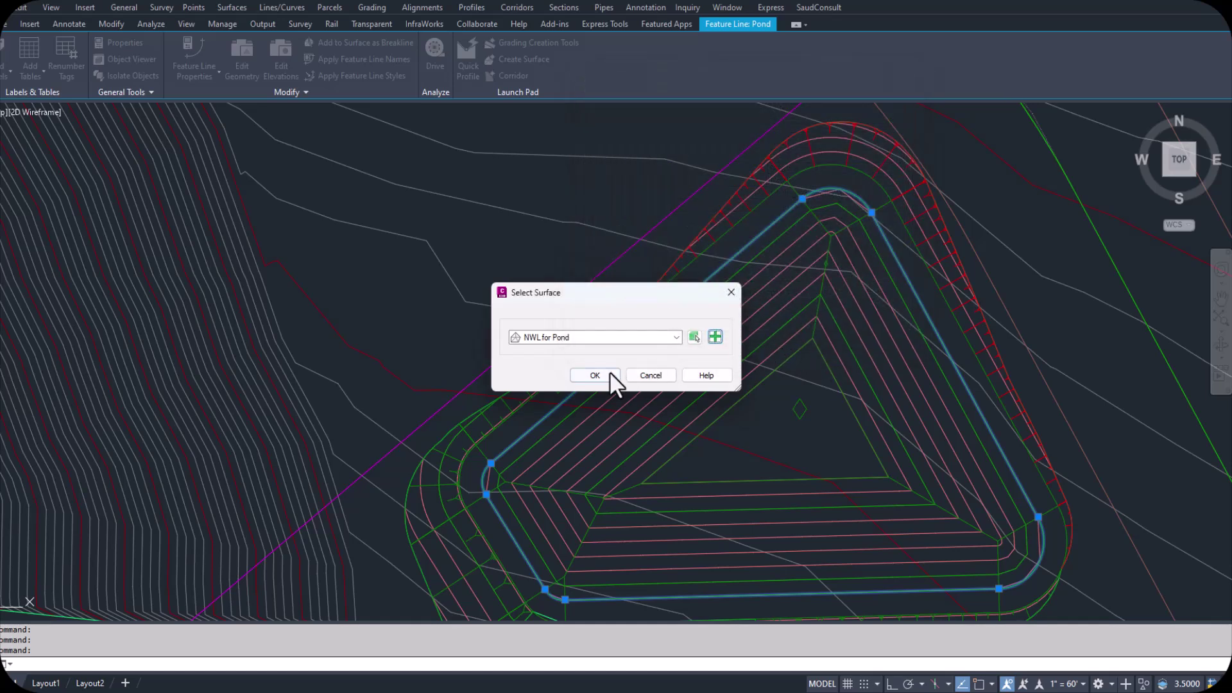
# Add the selected pond feature line to the NWL for Pond surface as a Standard breakline with a 1.000' mid-ordinate distance.
pyautogui.click(604, 372)
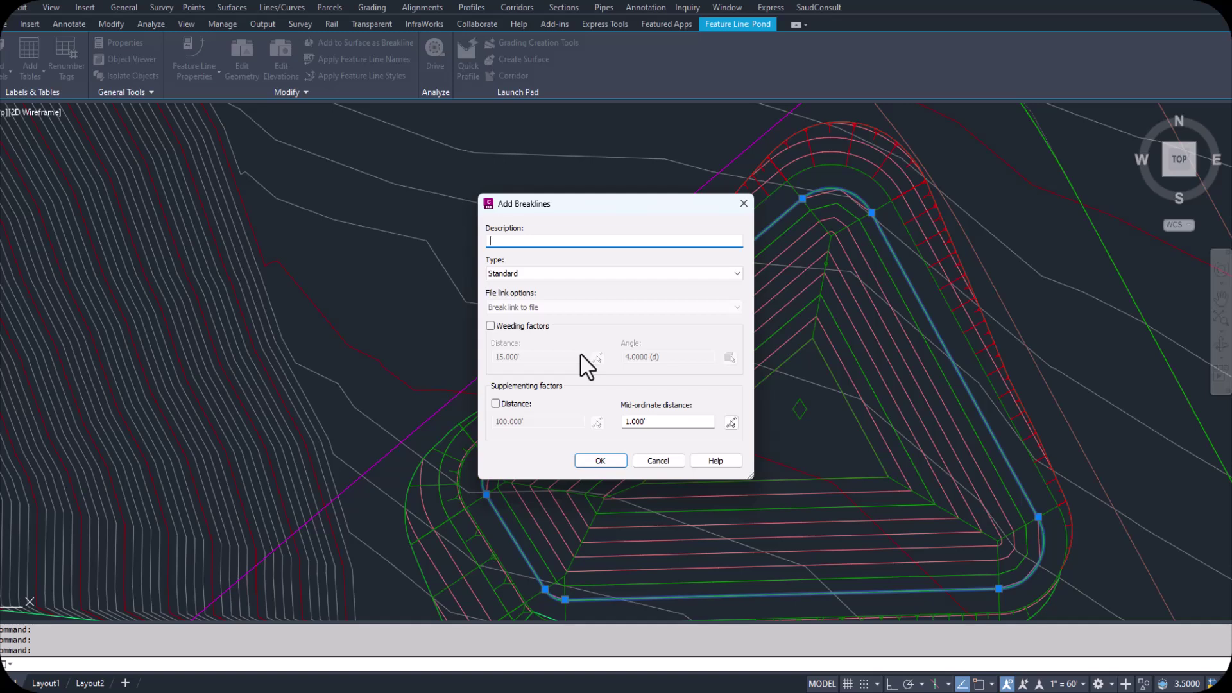
pyautogui.click(591, 459)
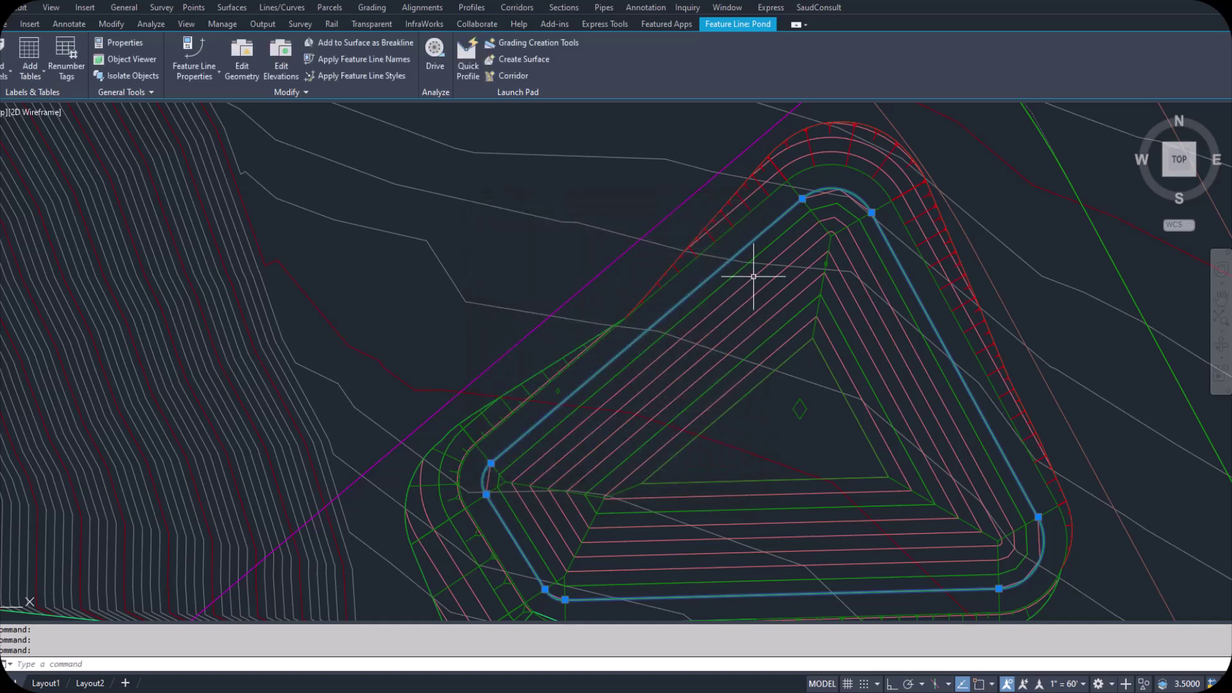
pyautogui.scroll(-2, 751, 265)
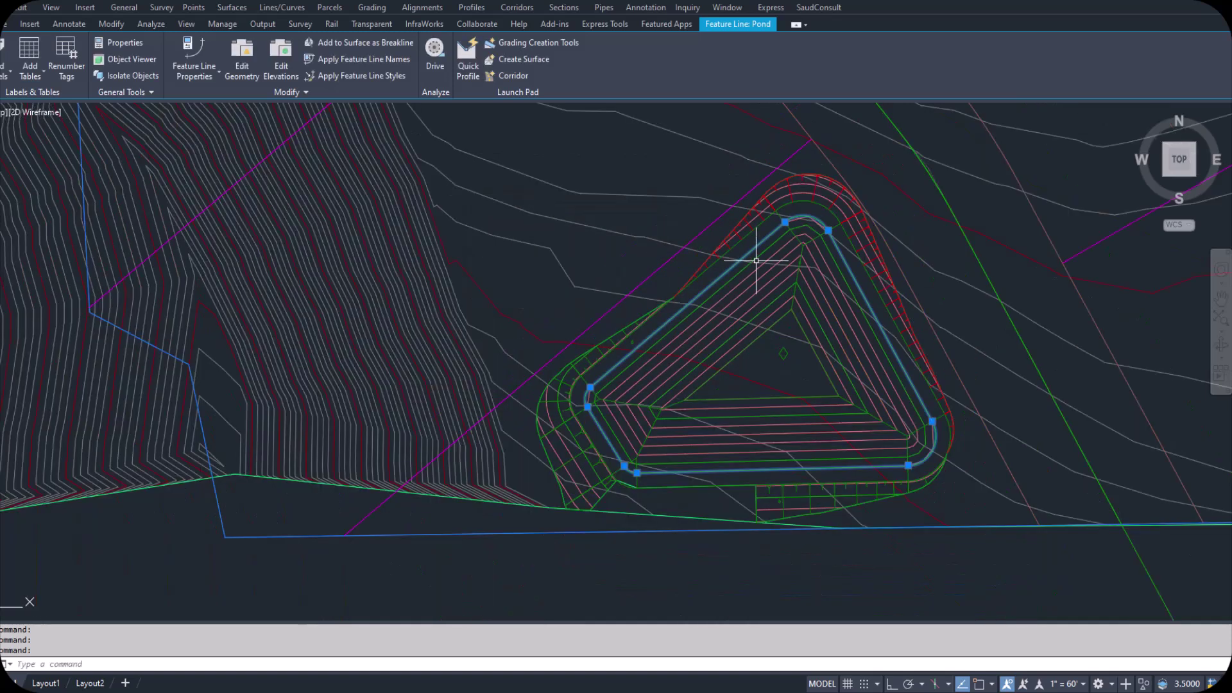
pyautogui.scroll(2, 776, 236)
pyautogui.press('Escape')
pyautogui.press('Escape')
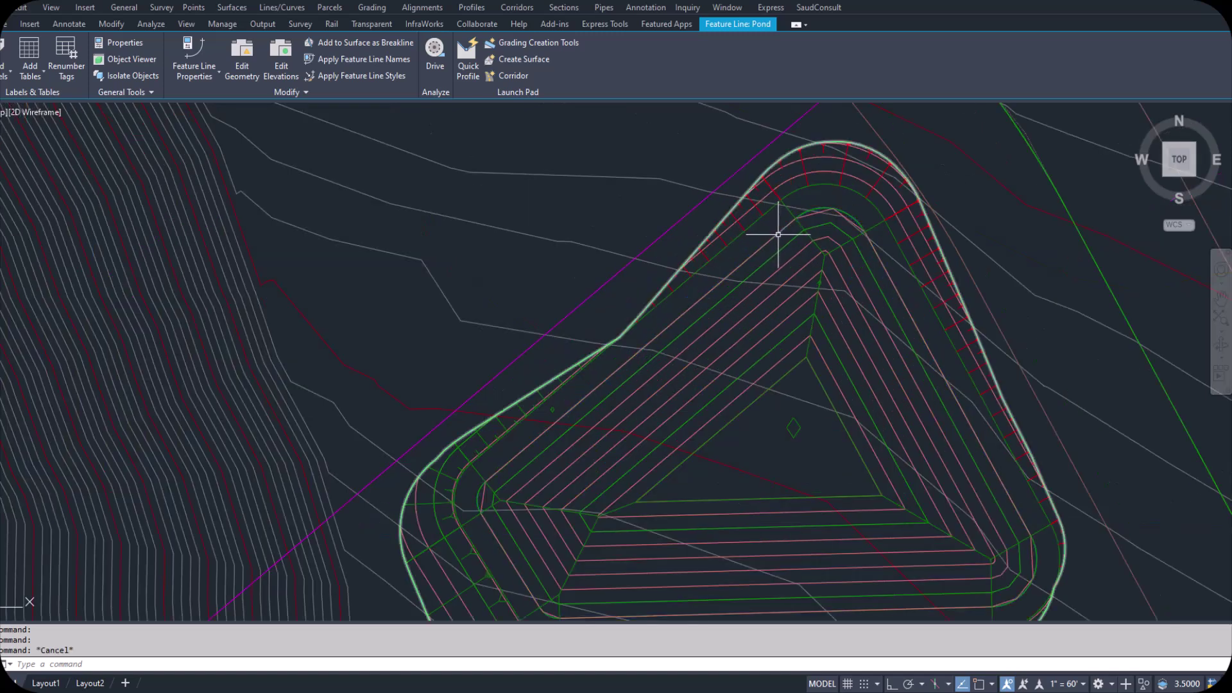
# Set the surface style of NWL for Pond to _No Display in its surface properties.
pyautogui.click(775, 236)
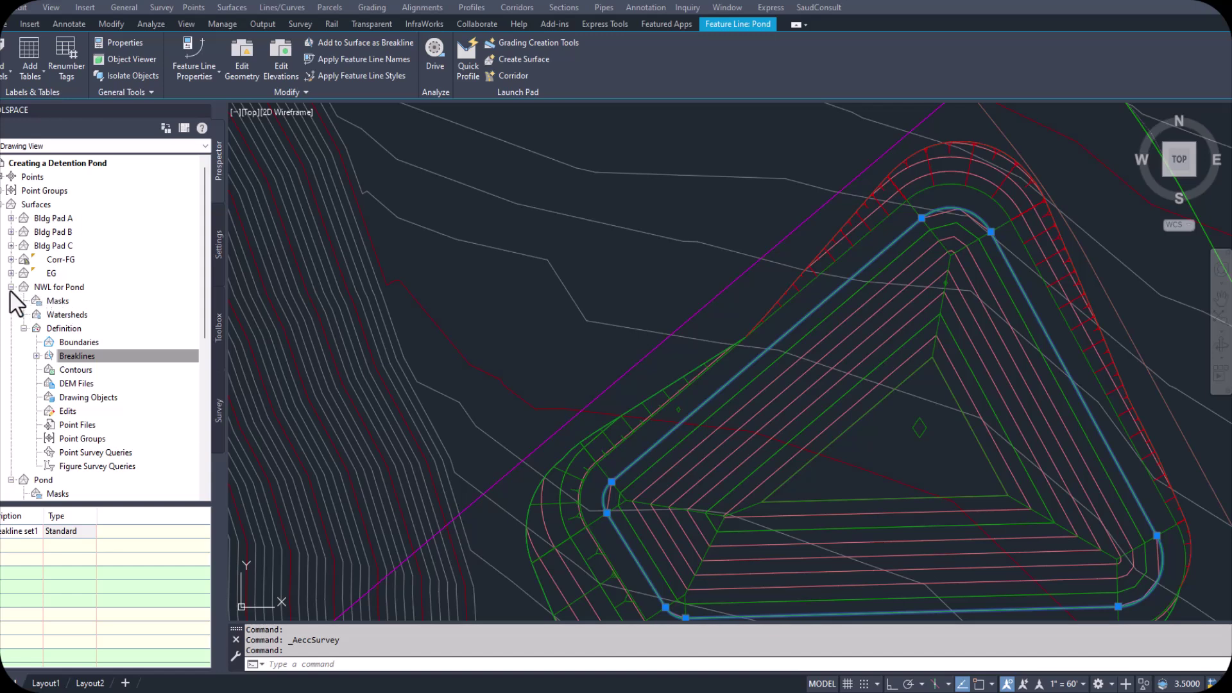
pyautogui.rightClick(62, 287)
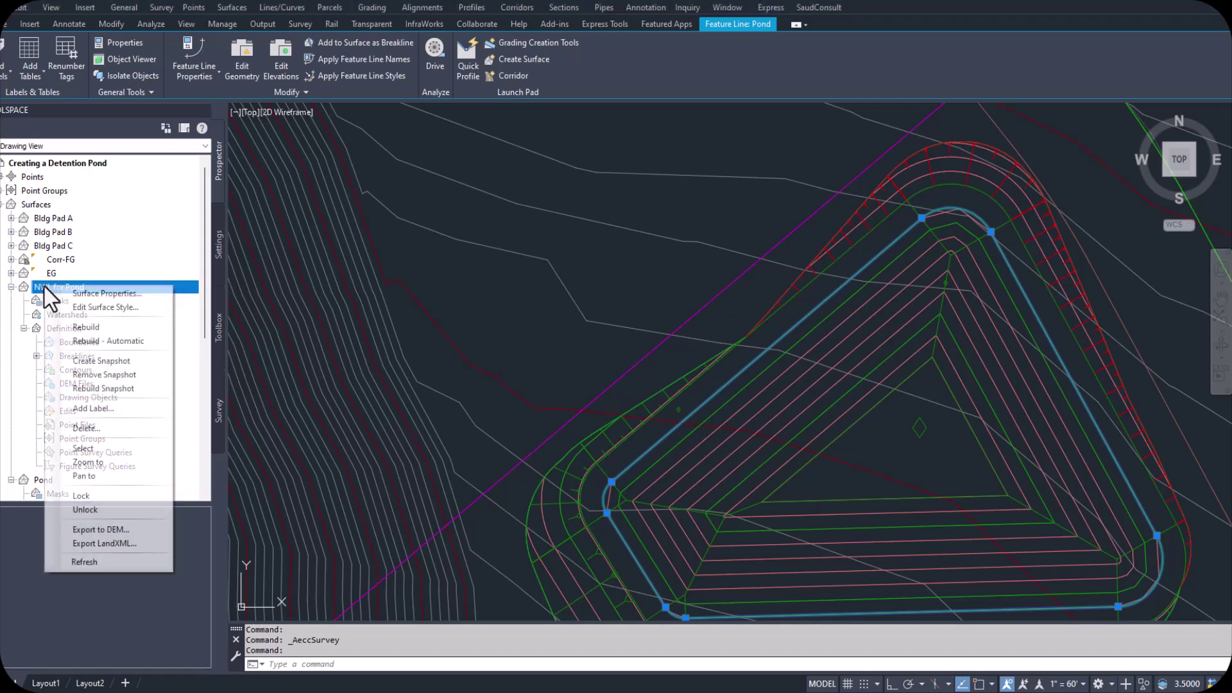
pyautogui.click(93, 293)
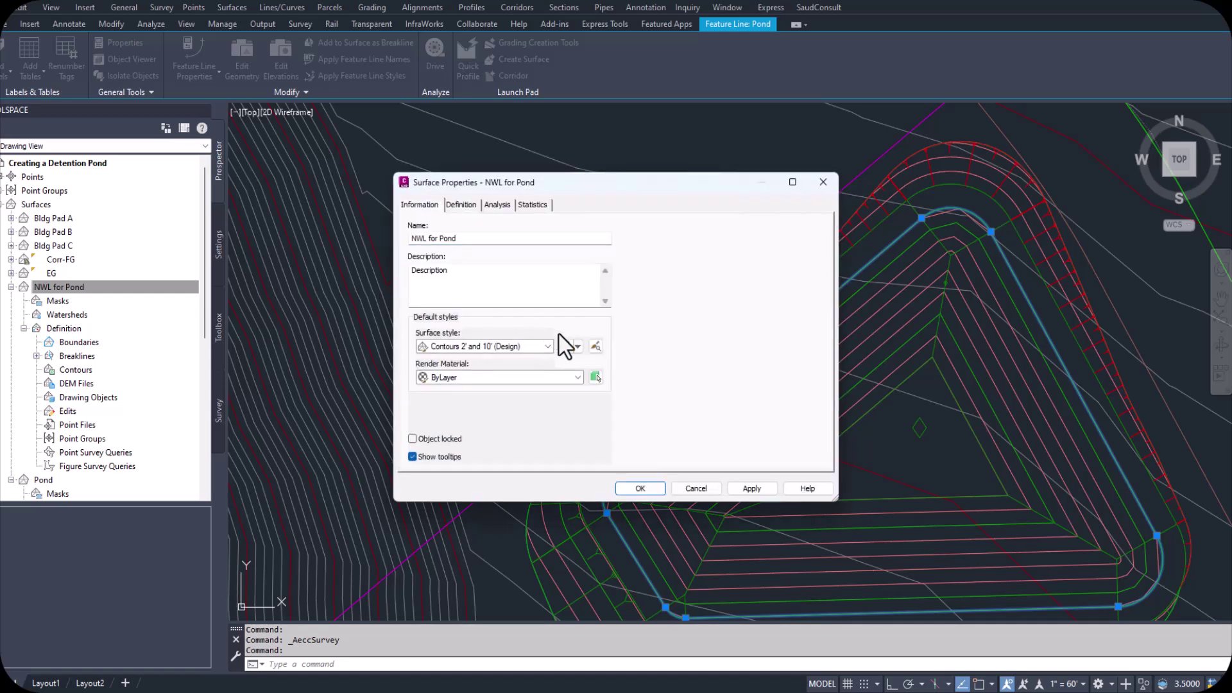
pyautogui.click(547, 346)
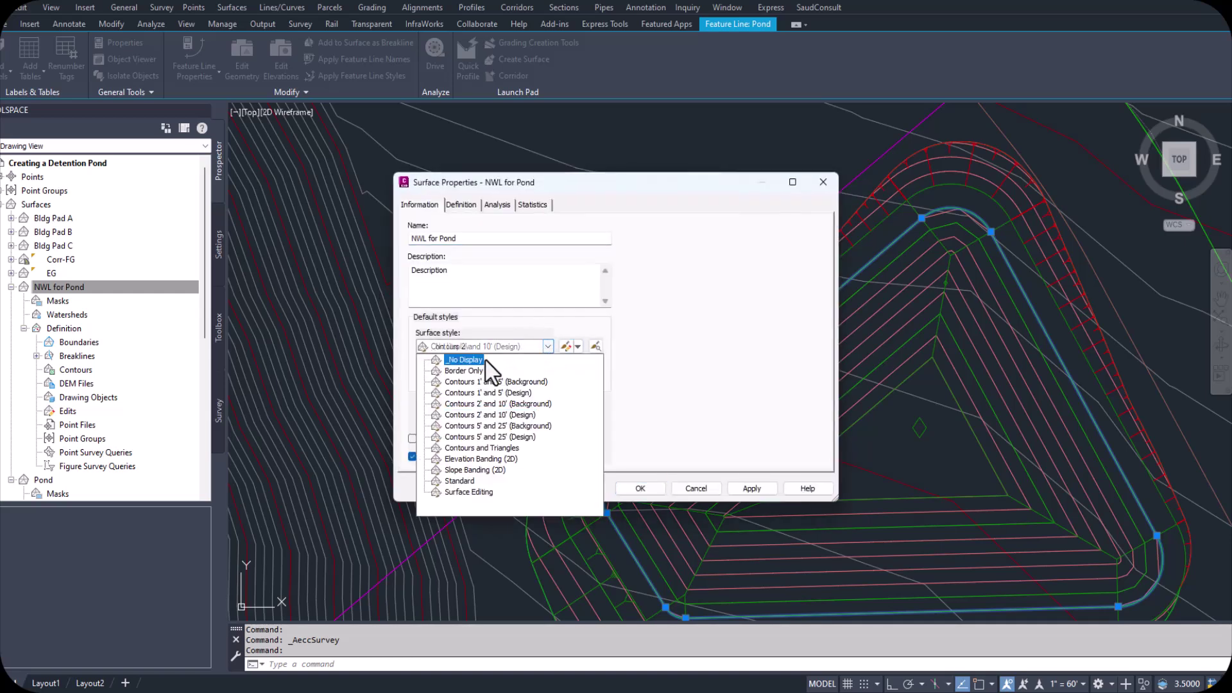
pyautogui.click(486, 357)
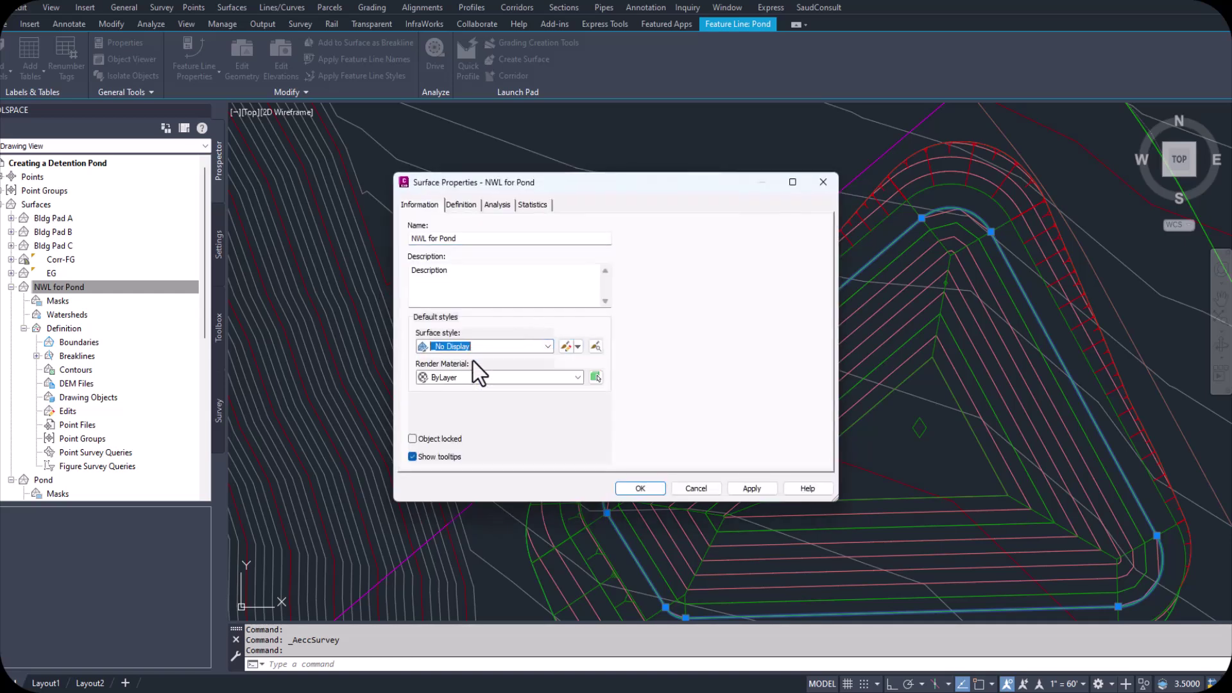
pyautogui.click(751, 488)
pyautogui.click(642, 488)
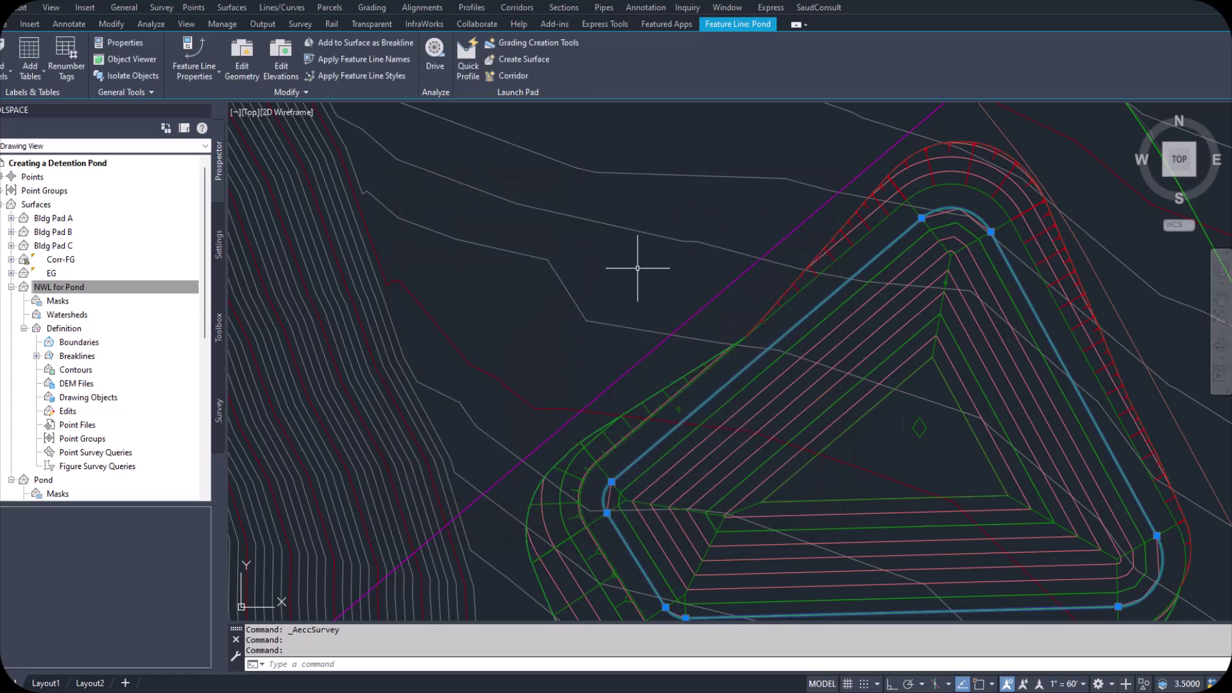
# Lower the NWL for Pond surface by 1 foot with a Raise/Lower Surface edit of -1.
pyautogui.rightClick(68, 412)
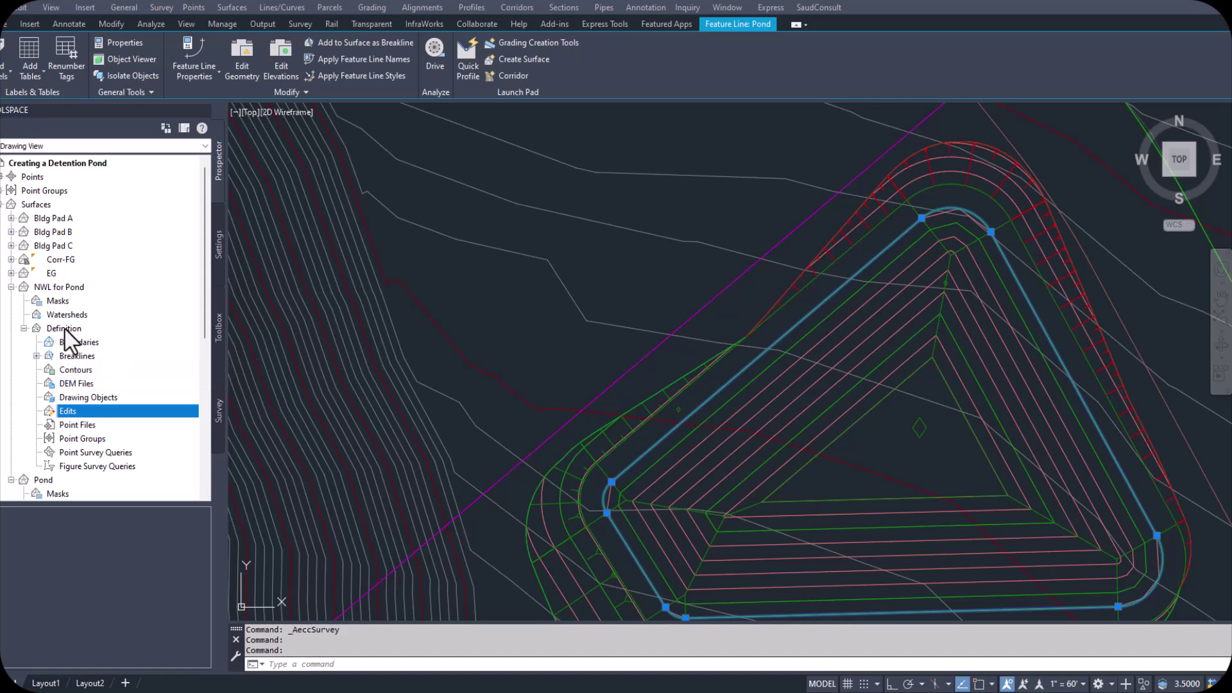
pyautogui.moveTo(67, 341); pyautogui.dragTo(64, 411)
pyautogui.rightClick(66, 412)
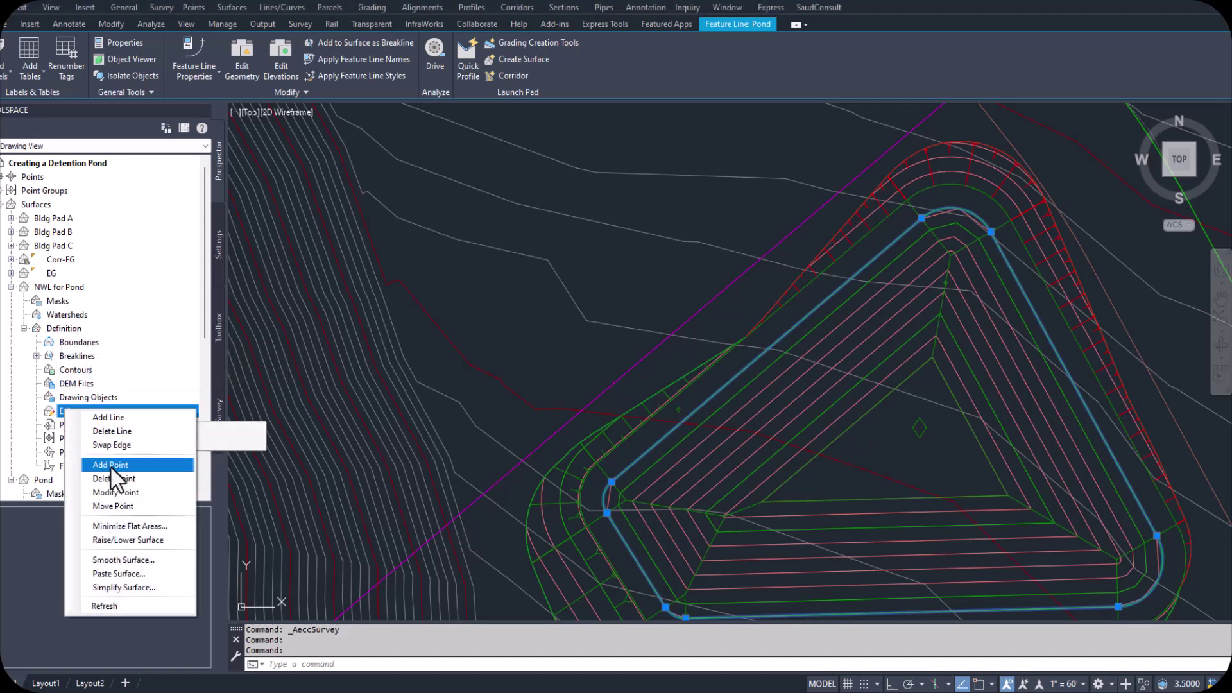
pyautogui.click(133, 541)
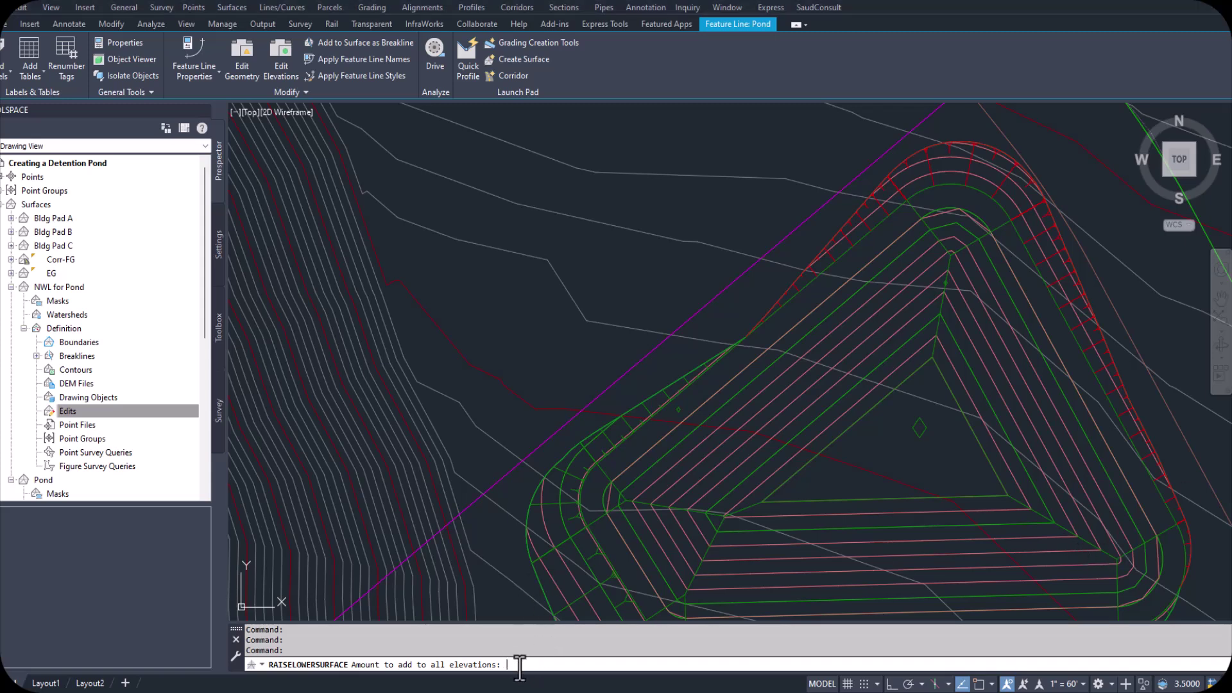
pyautogui.write('-1')
pyautogui.press('Return')
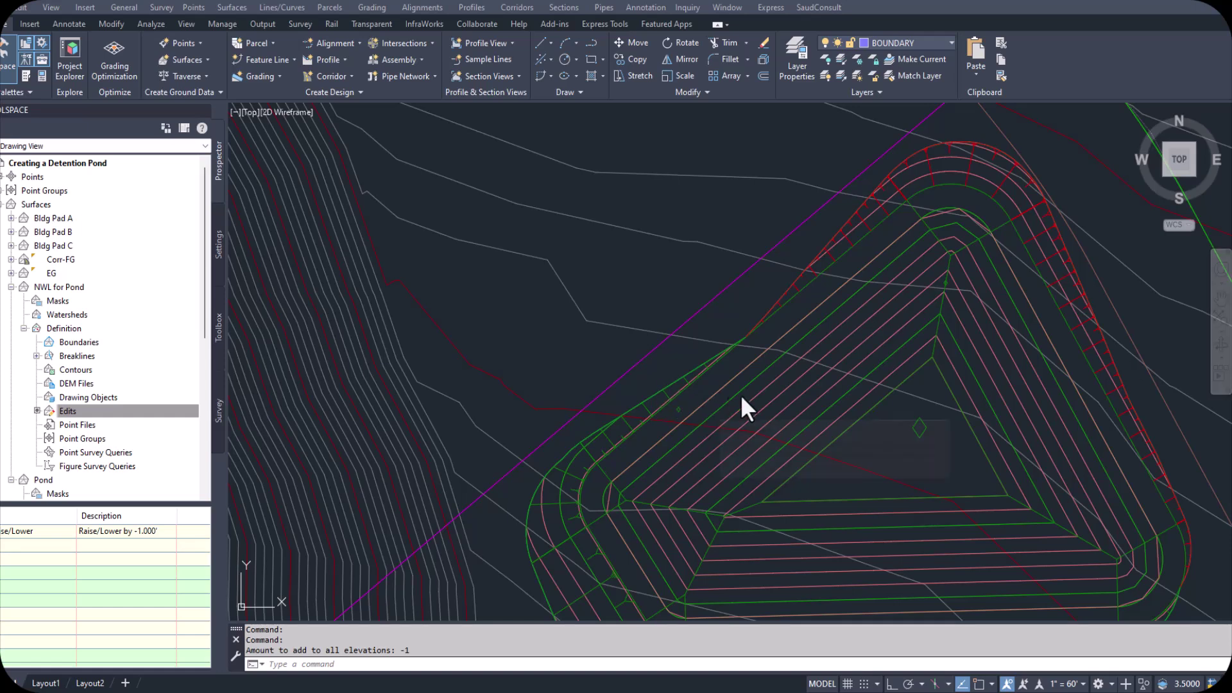
# Open the Grading Creation Tools and choose the Pond grading group in the Grading site.
pyautogui.click(275, 77)
pyautogui.click(293, 97)
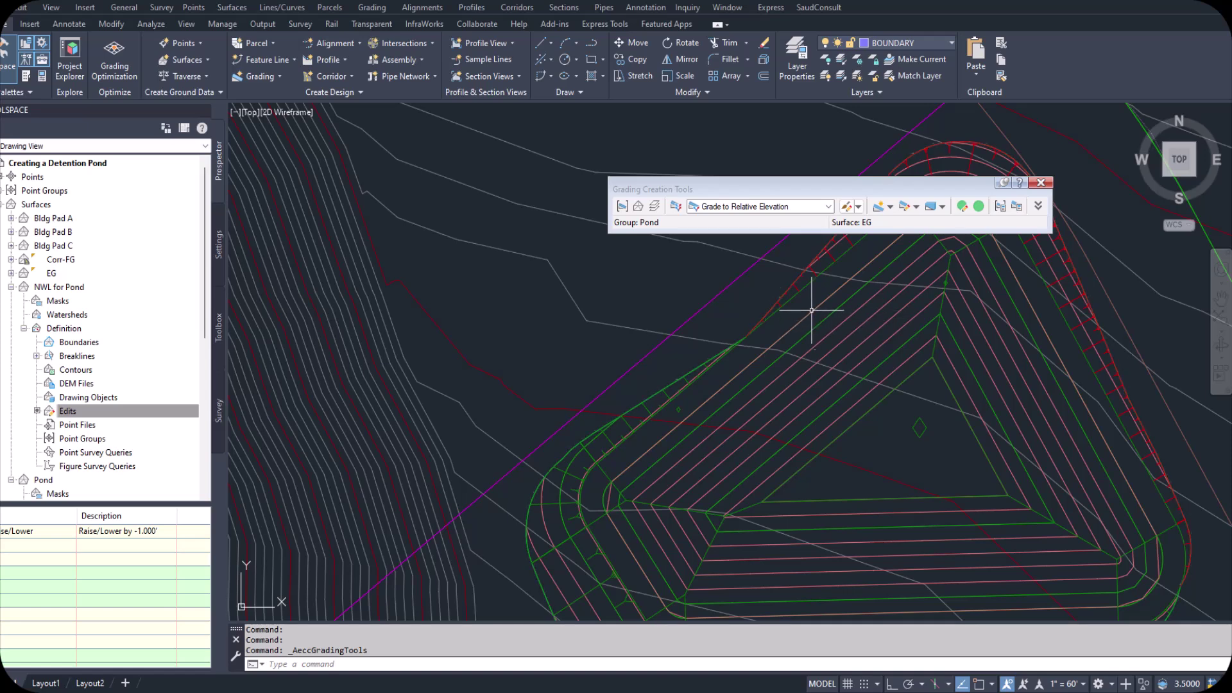
pyautogui.click(622, 208)
pyautogui.click(785, 186)
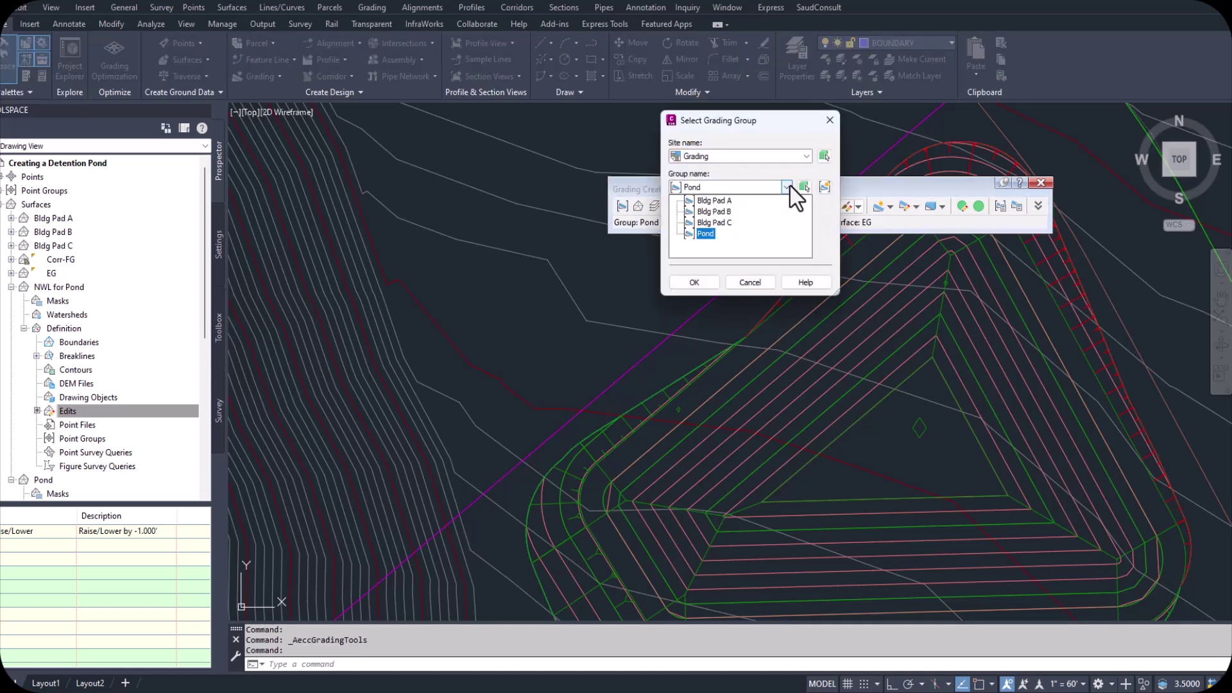
pyautogui.click(706, 233)
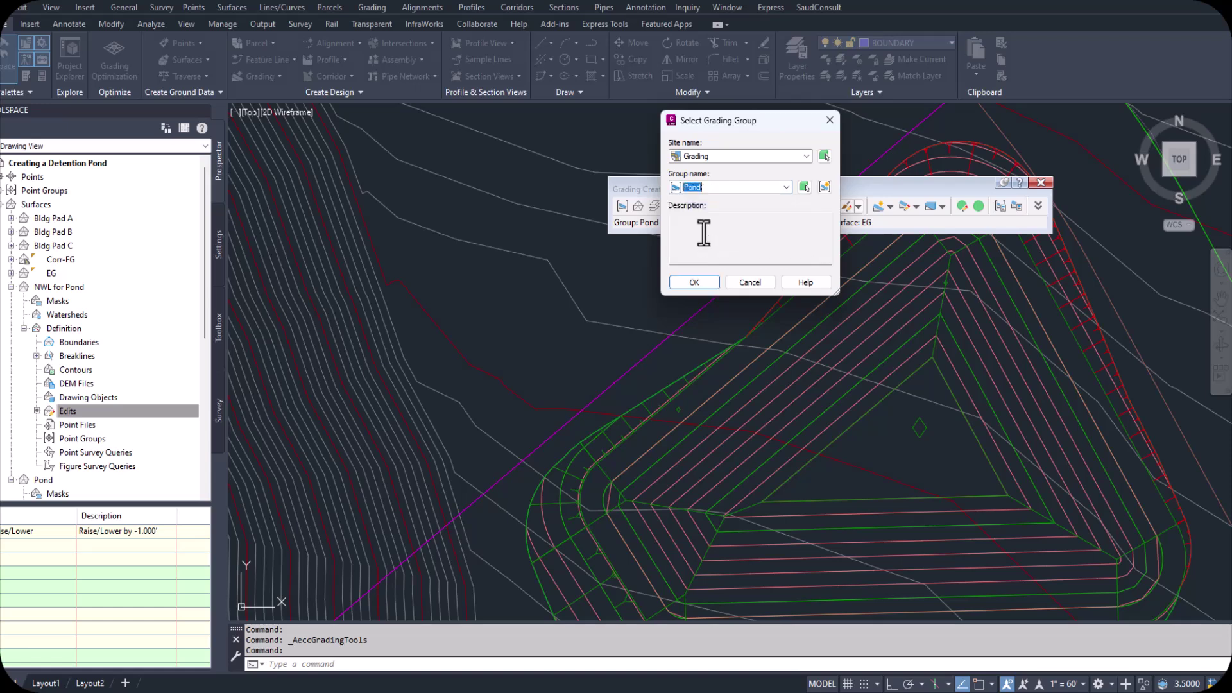
pyautogui.click(705, 282)
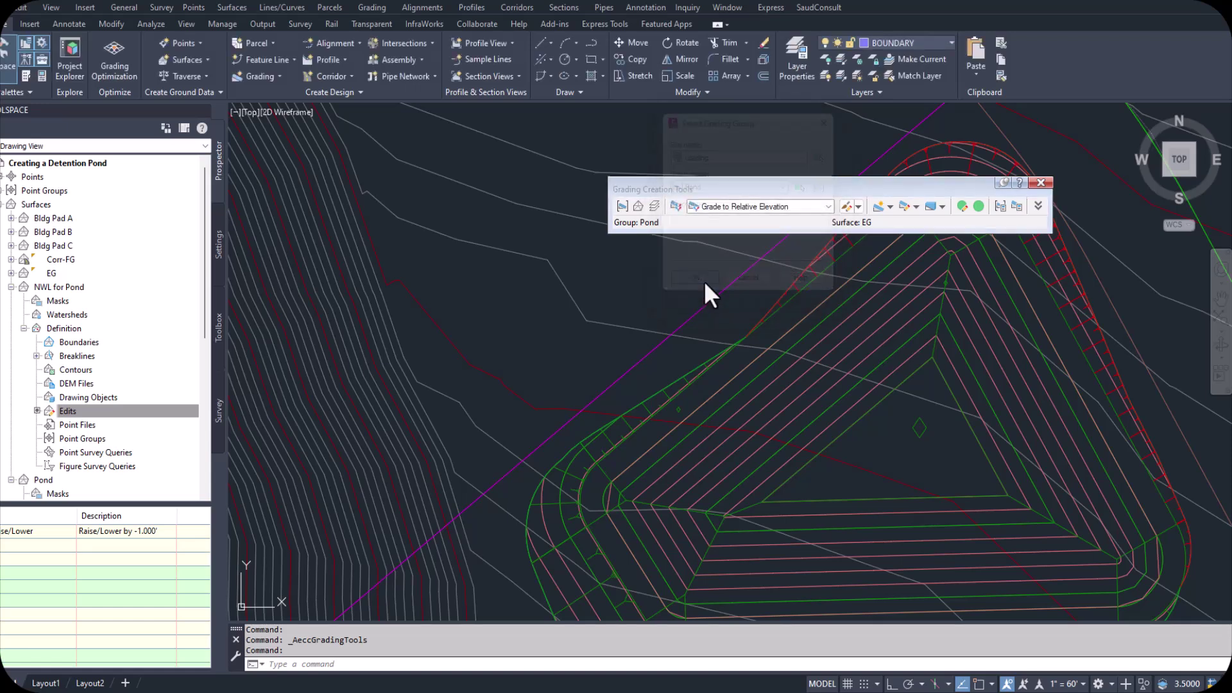
# Set the grading target surface to NWL for Pond.
pyautogui.click(638, 206)
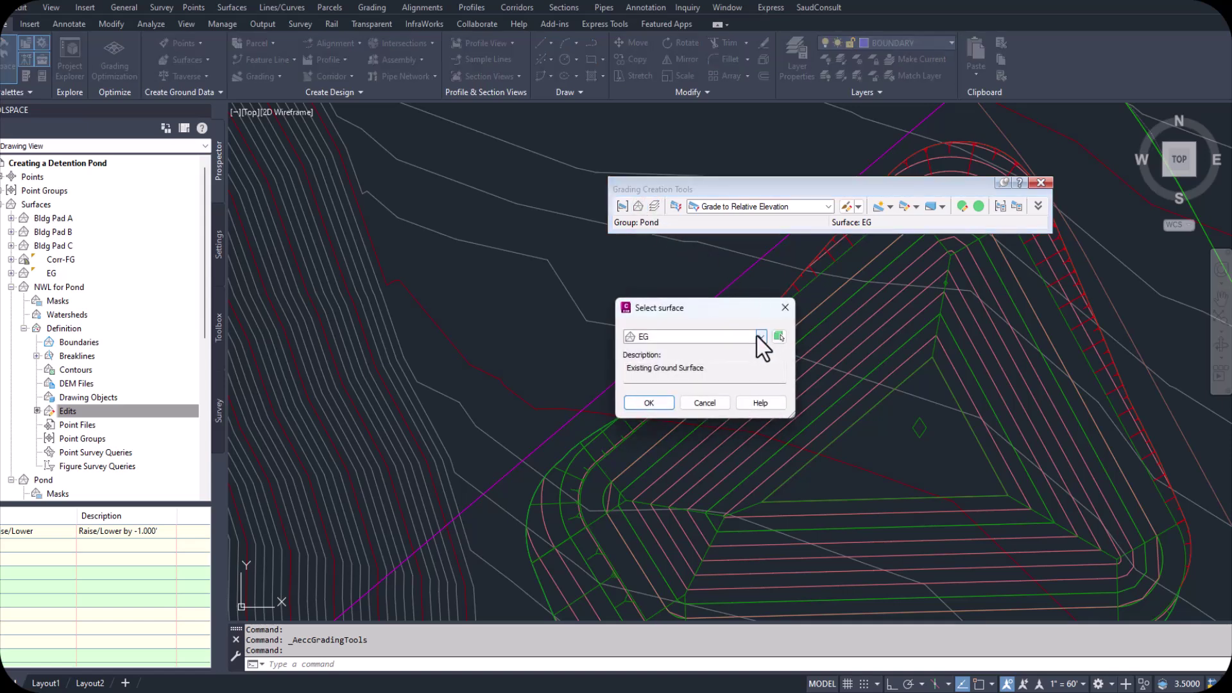
pyautogui.click(760, 336)
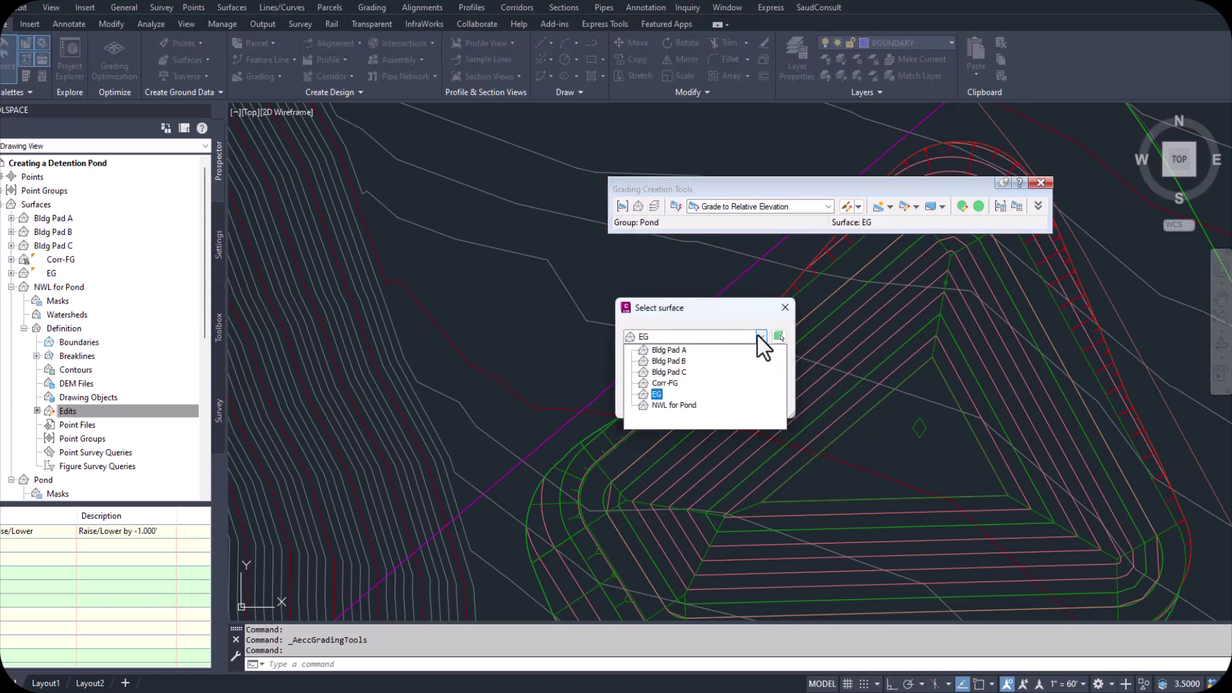
pyautogui.click(679, 405)
pyautogui.click(652, 405)
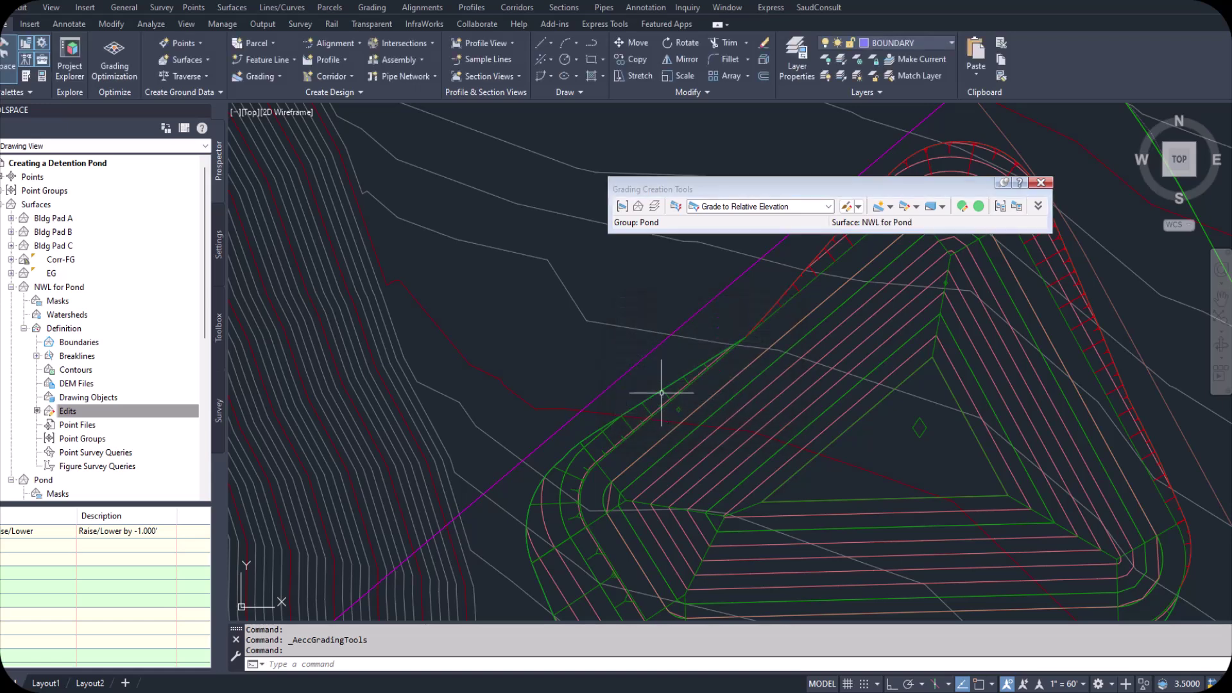
# Enable the volume base surface for the Pond grading group and set it to NWL for Pond.
pyautogui.click(998, 208)
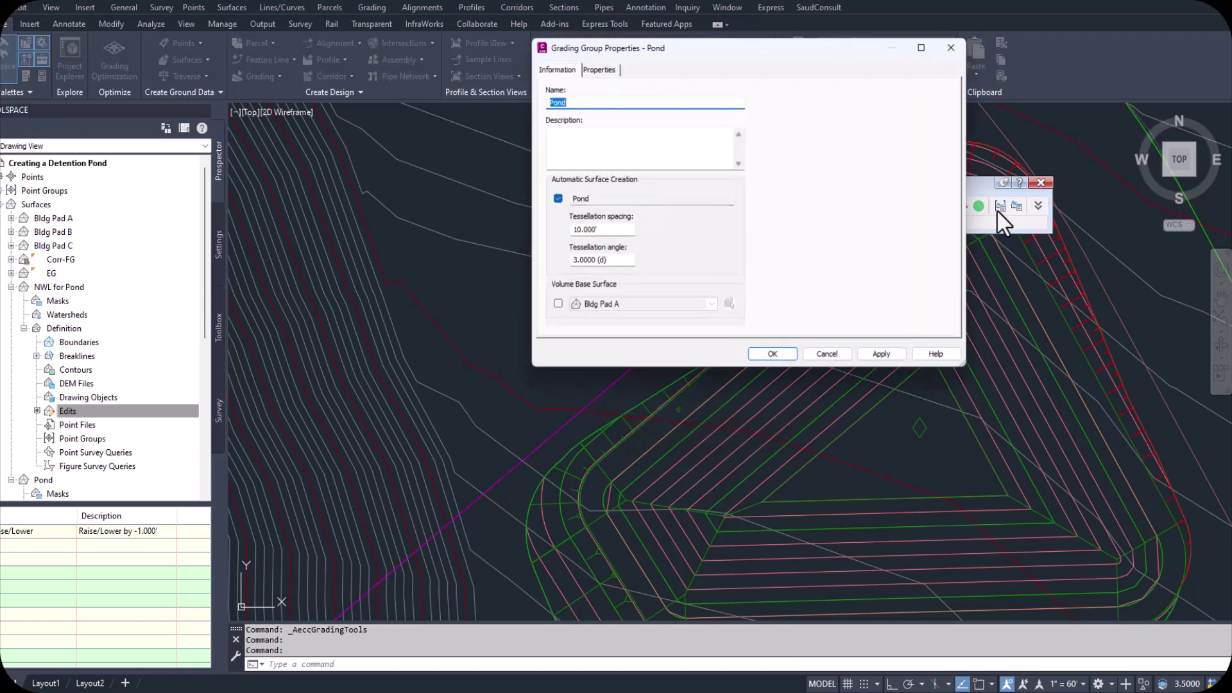
pyautogui.click(555, 307)
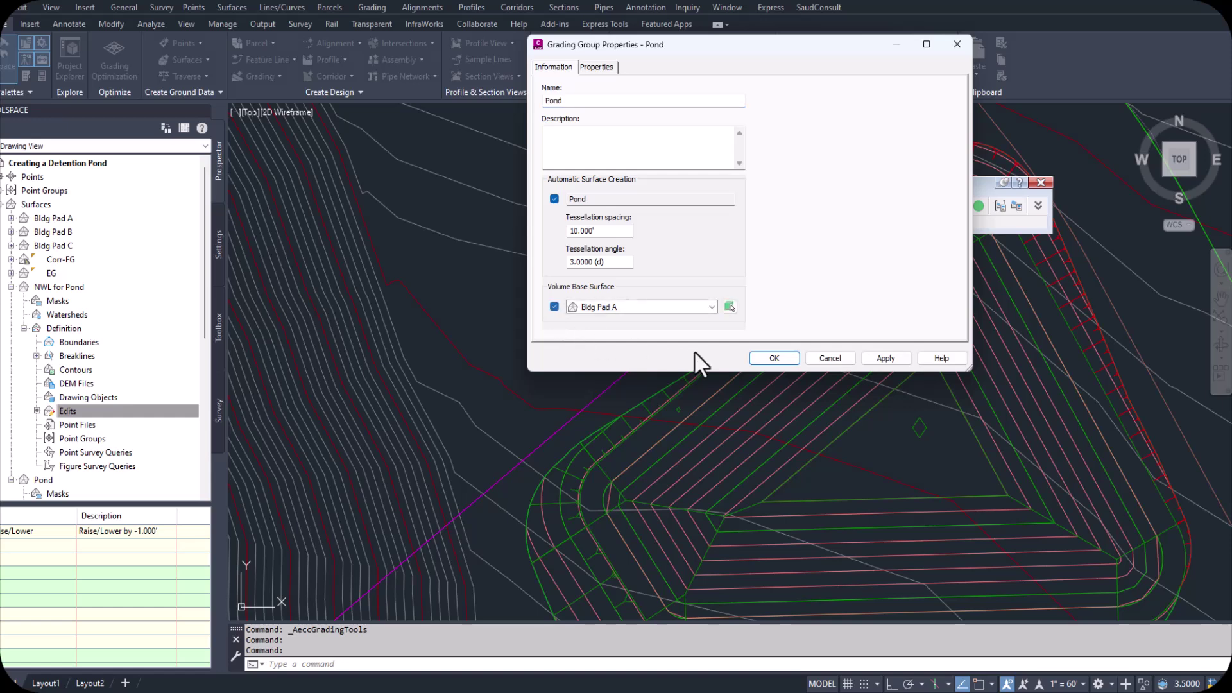
pyautogui.click(730, 306)
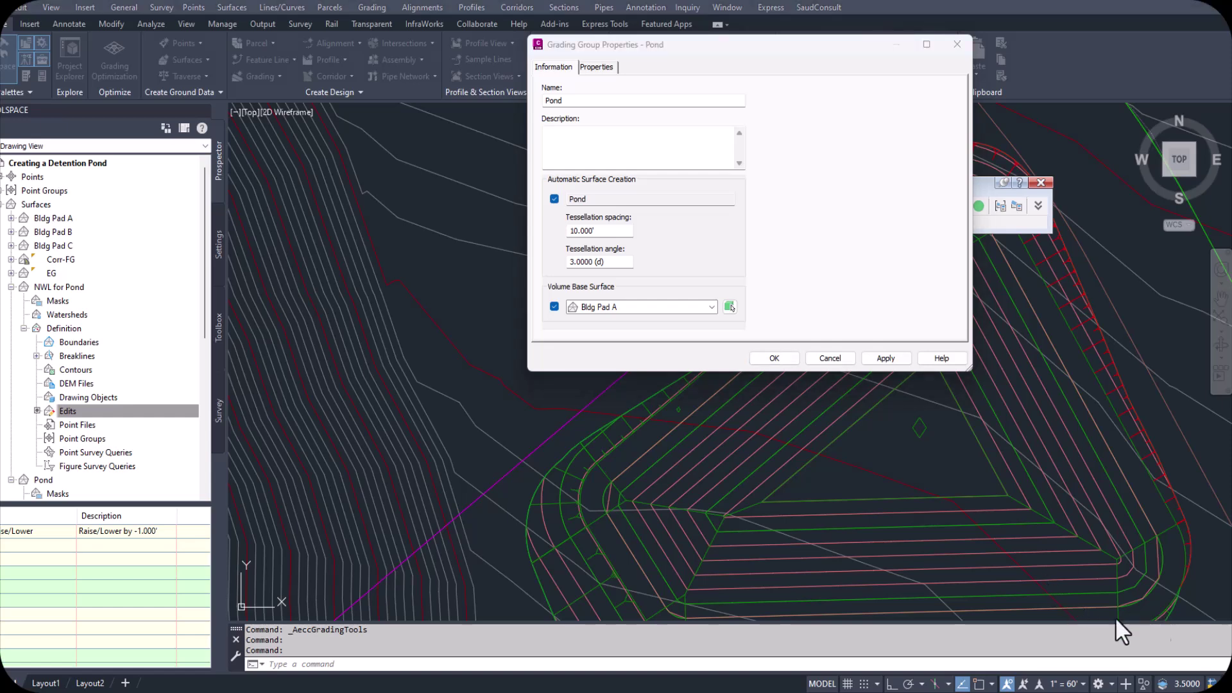
pyautogui.click(712, 307)
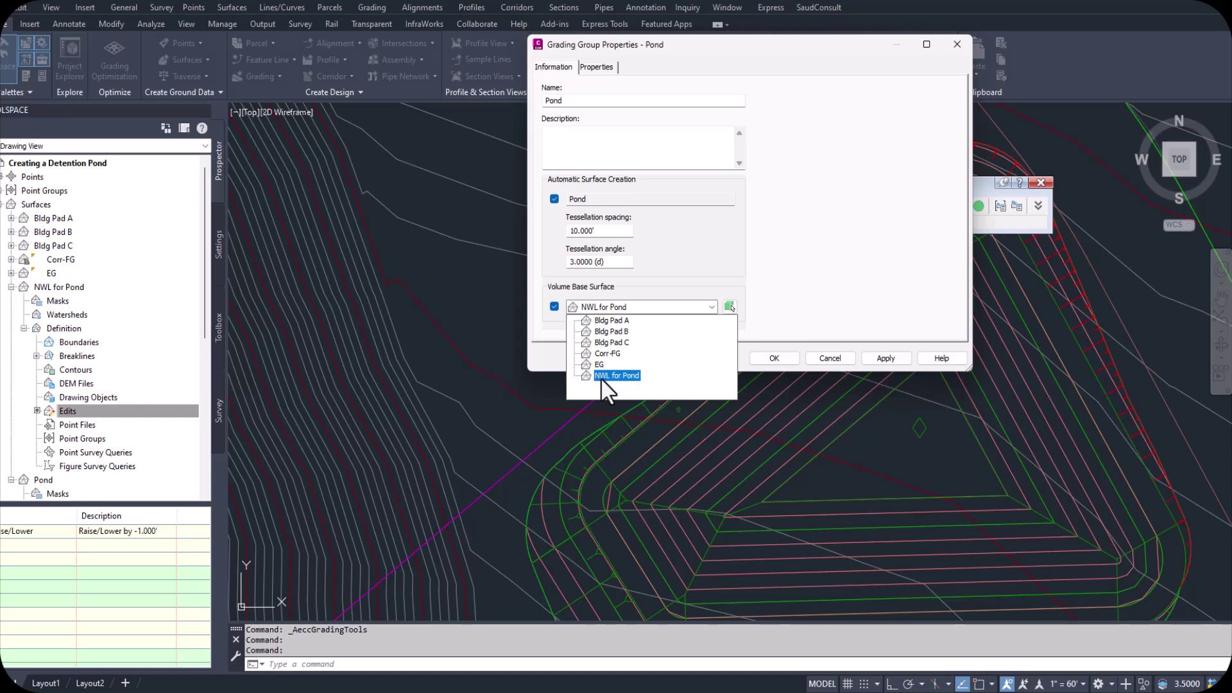
pyautogui.click(617, 376)
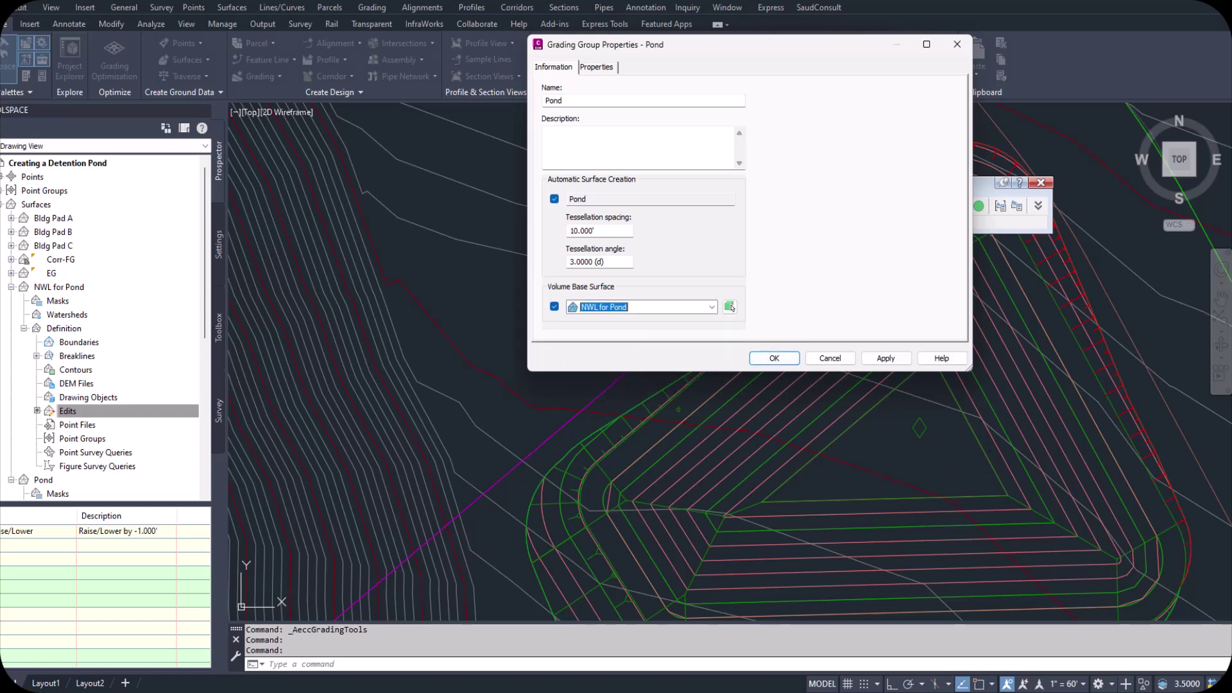
pyautogui.click(730, 306)
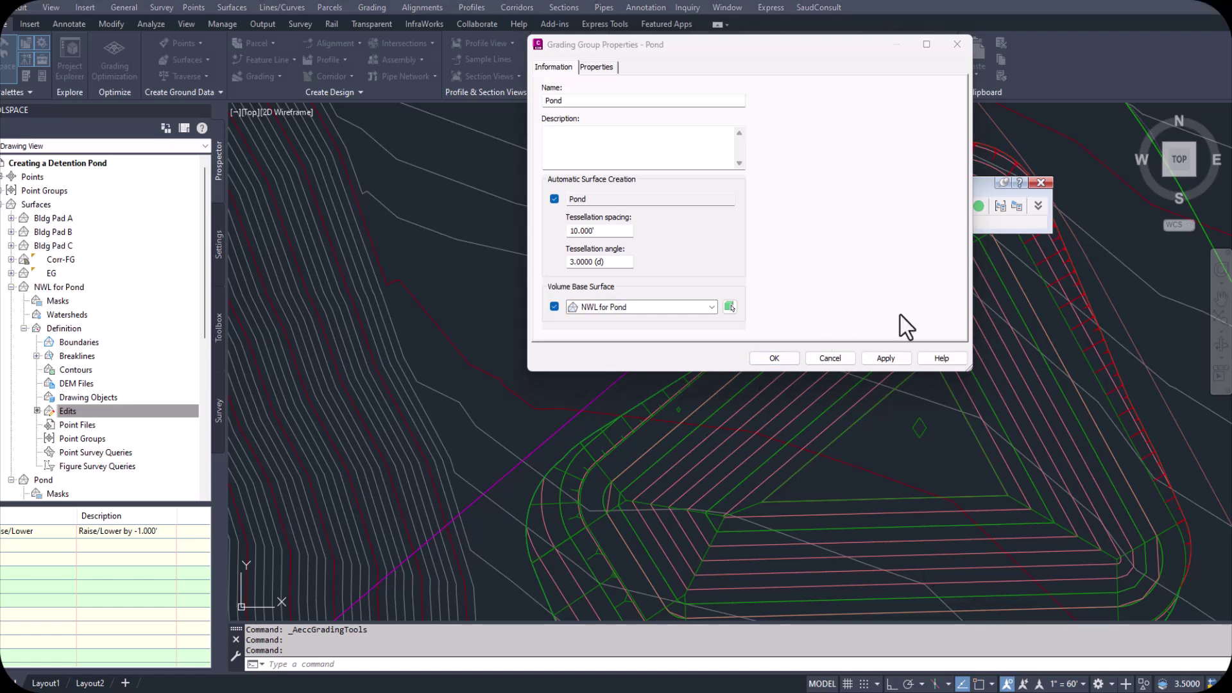
pyautogui.click(884, 357)
pyautogui.click(785, 357)
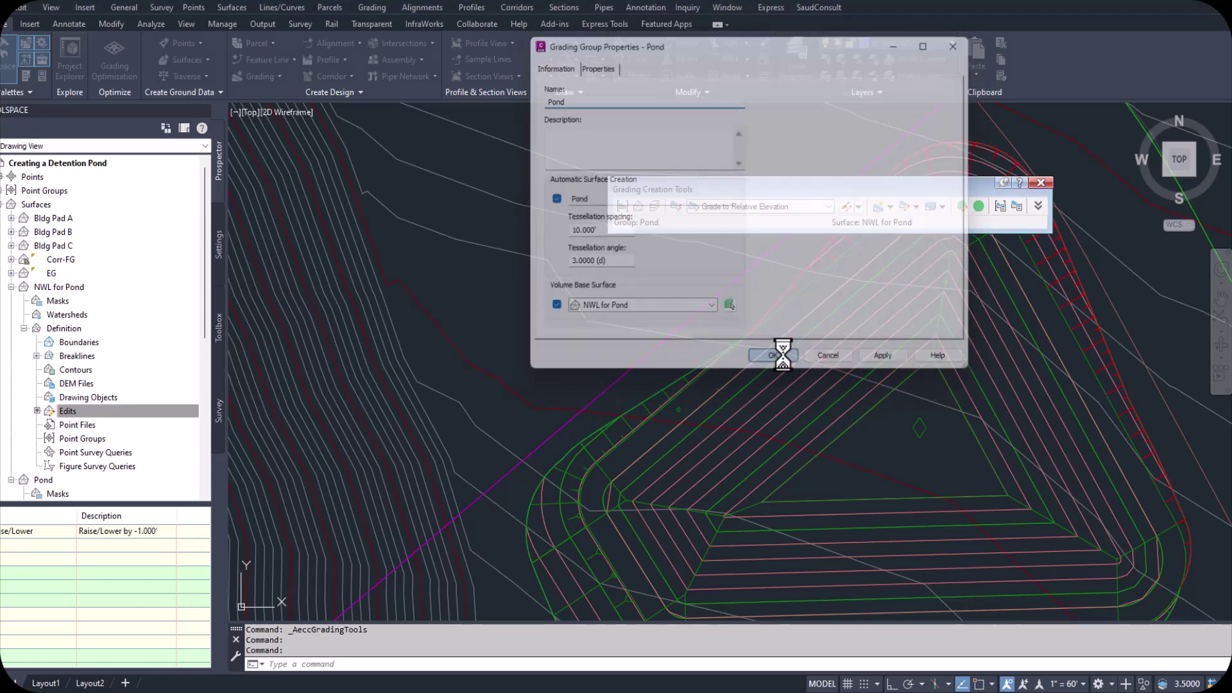
# Open the Grading Volume Tools for the Pond group in the Grading site and check the entire group's cut, fill and net volumes.
pyautogui.rightClick(962, 217)
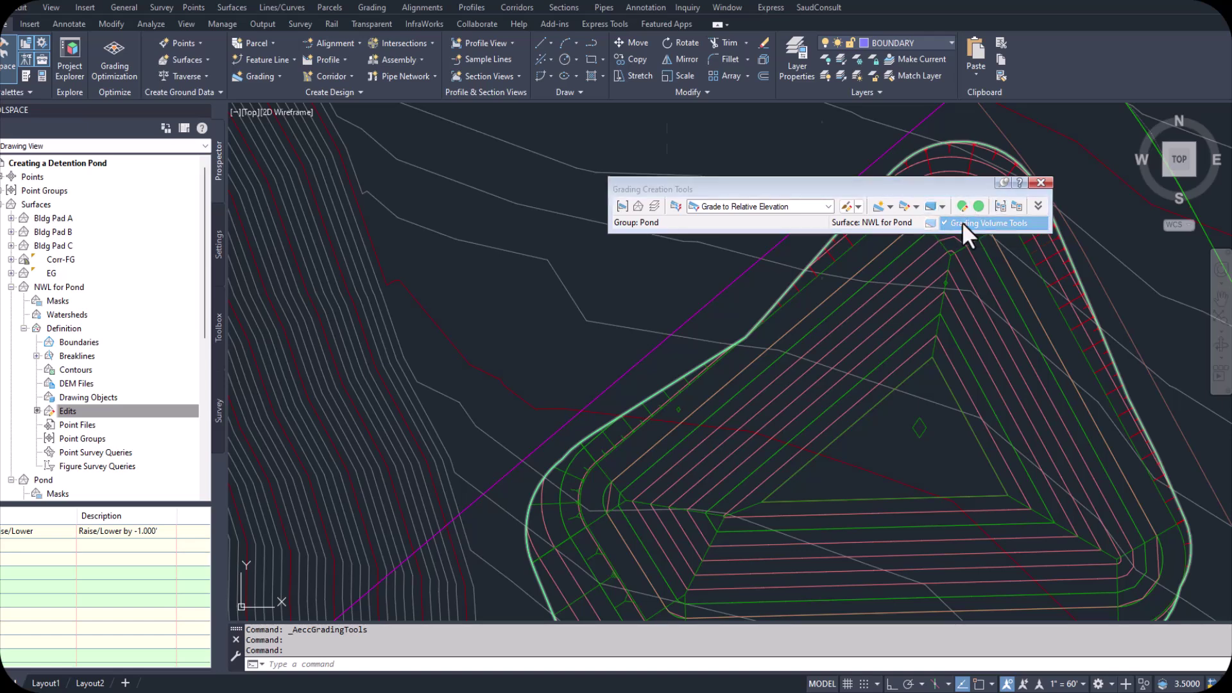
pyautogui.click(961, 221)
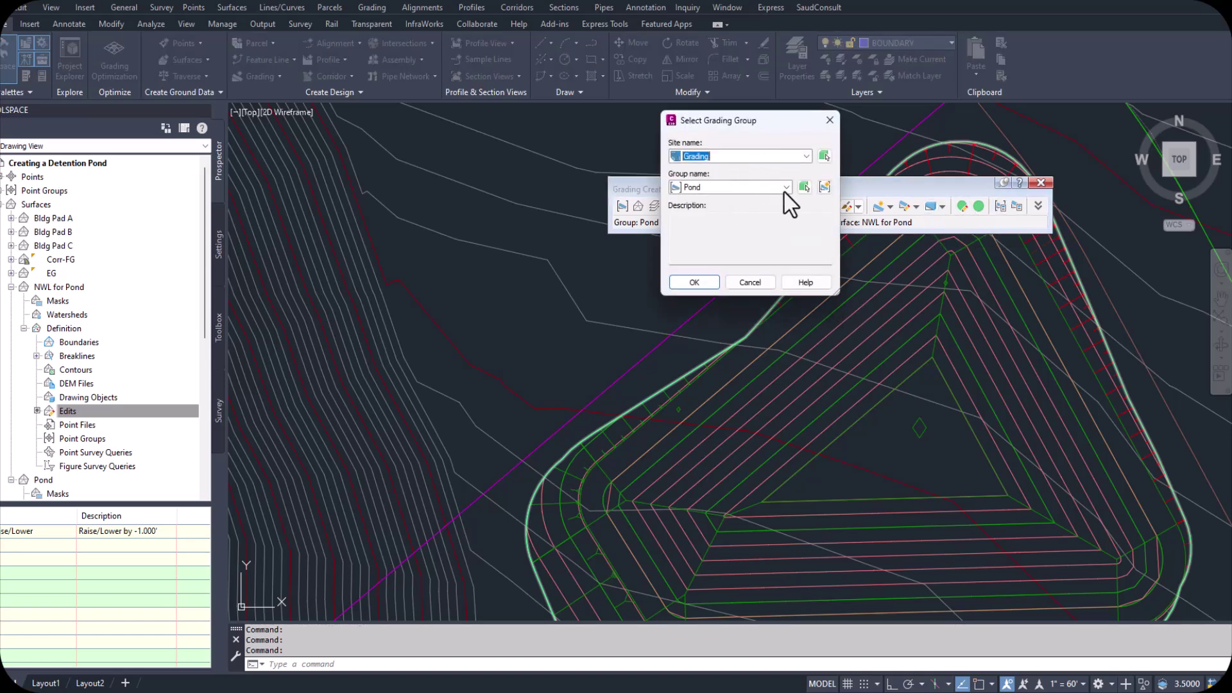
pyautogui.click(703, 281)
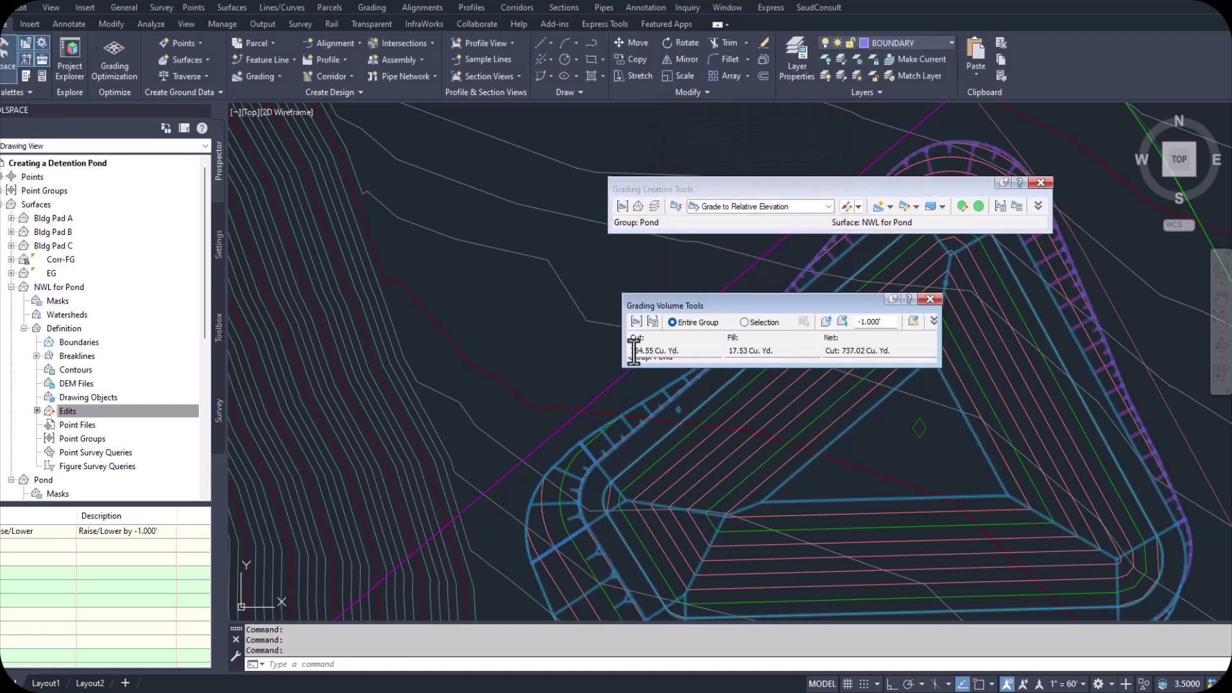
pyautogui.moveTo(628, 352); pyautogui.dragTo(695, 351)
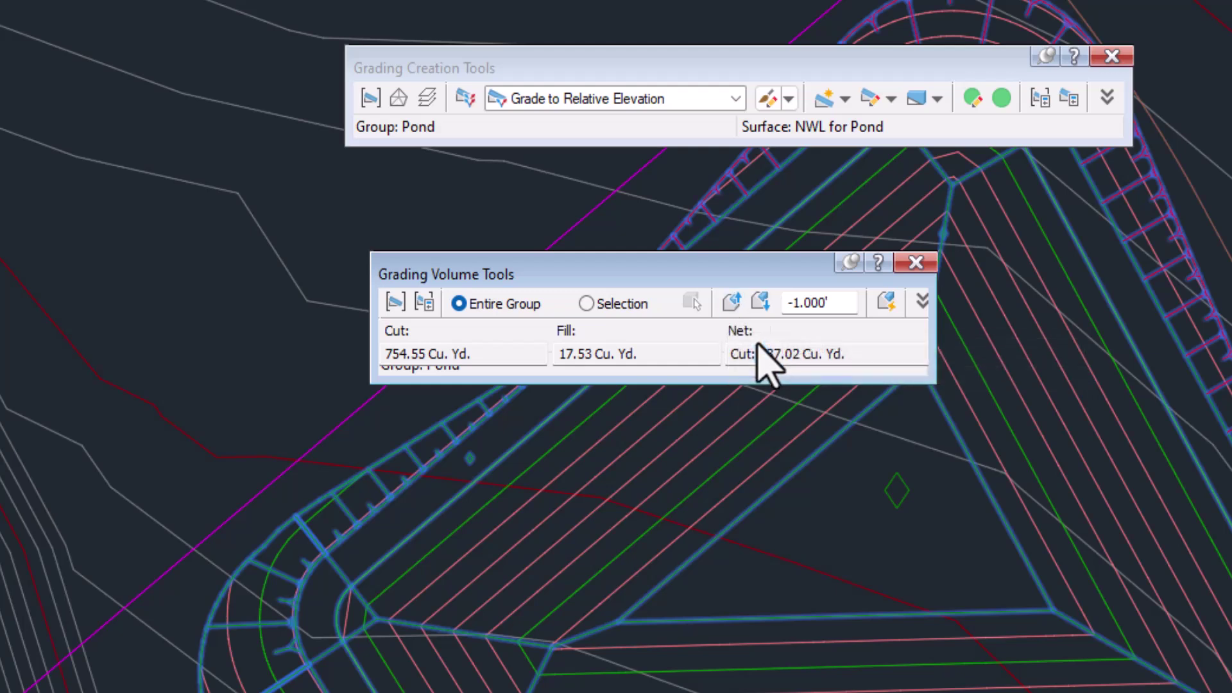
# Look at the required volume setting for auto-balancing the Pond grading group, and leave it without applying.
pyautogui.click(885, 302)
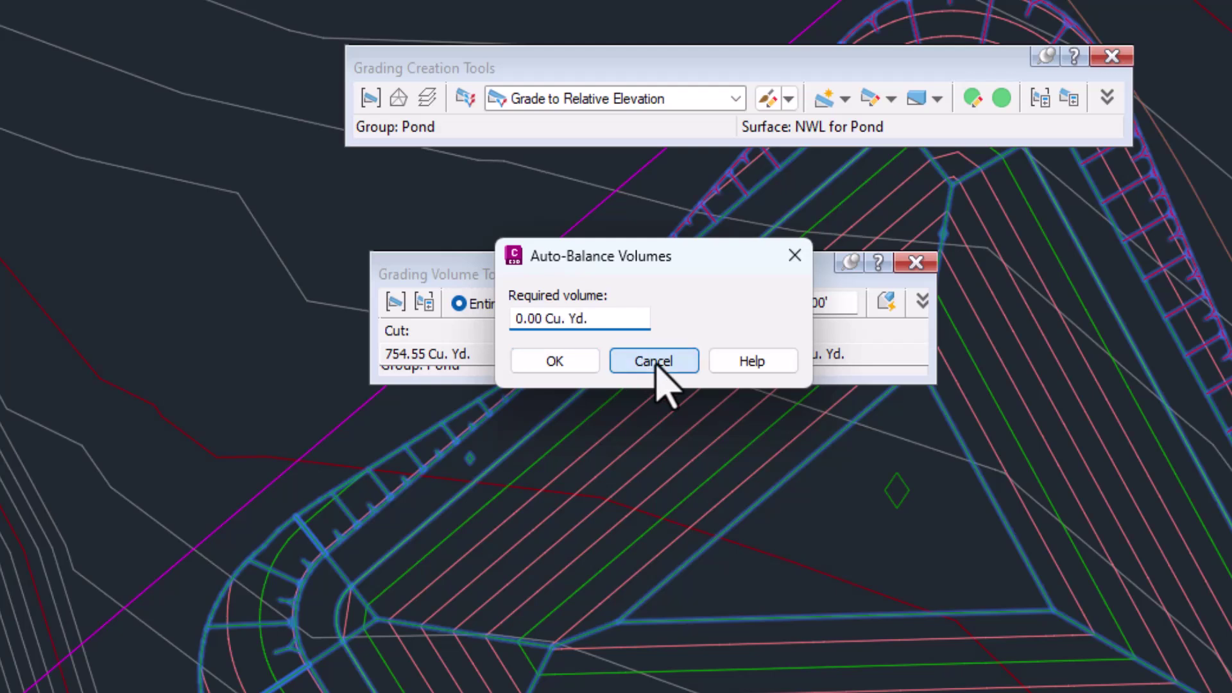
pyautogui.click(658, 364)
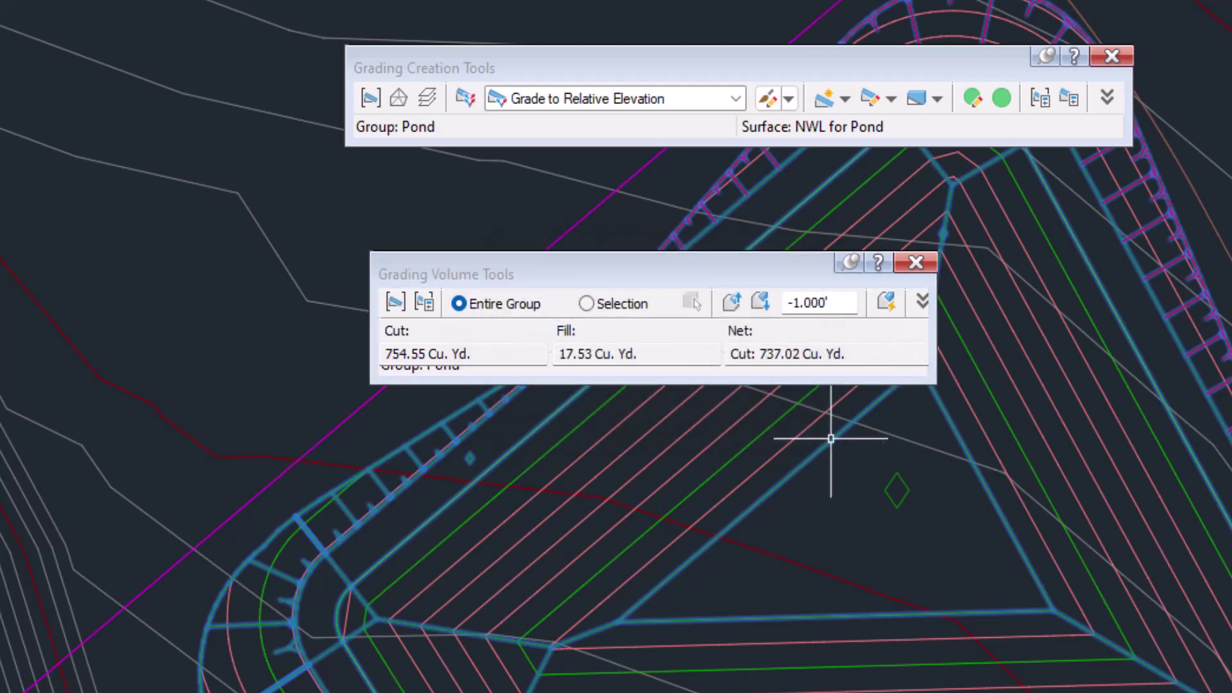